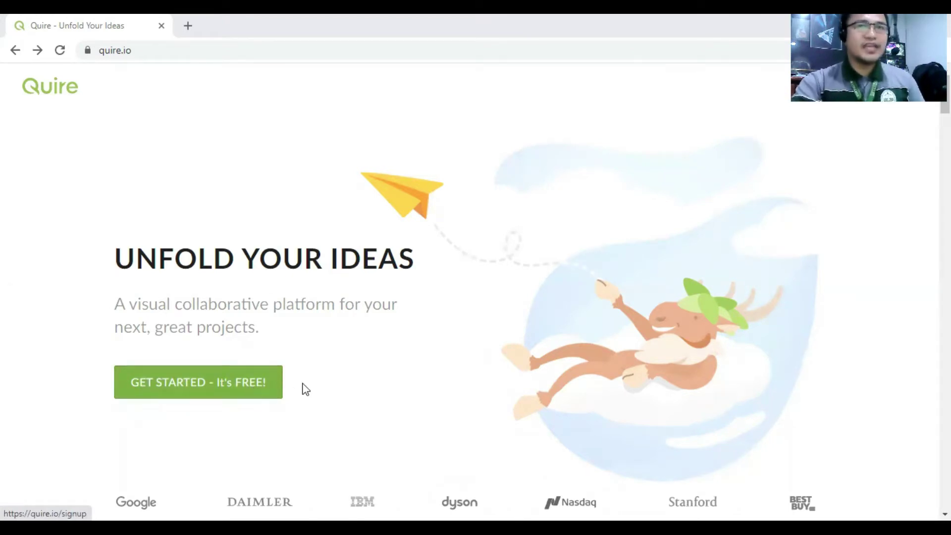
# - Log in to Quire with the saved account e-mail and the account password
pyautogui.click(892, 101)
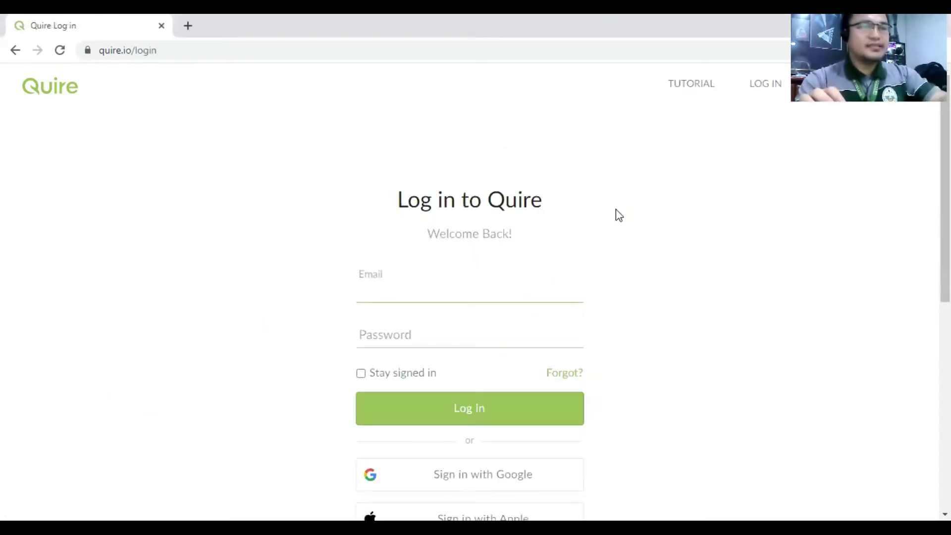
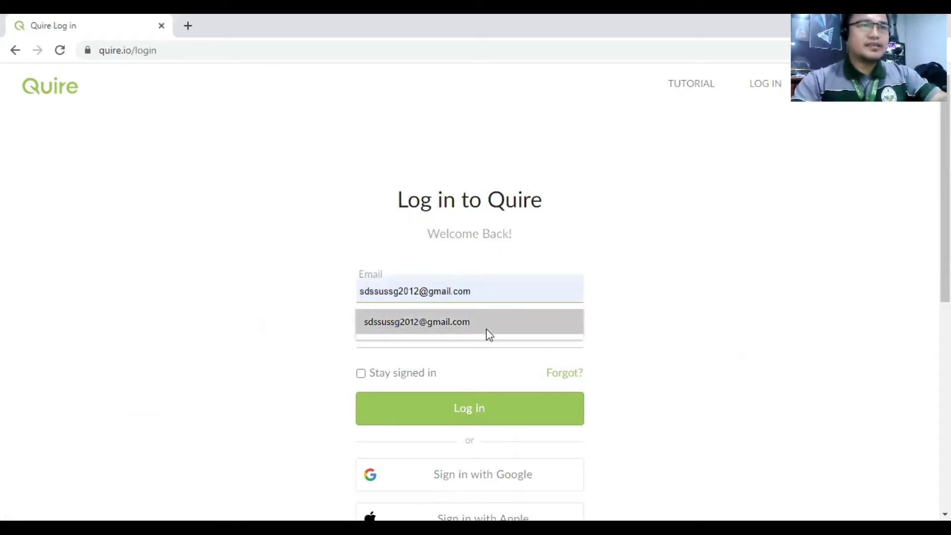
pyautogui.click(488, 330)
pyautogui.click(473, 340)
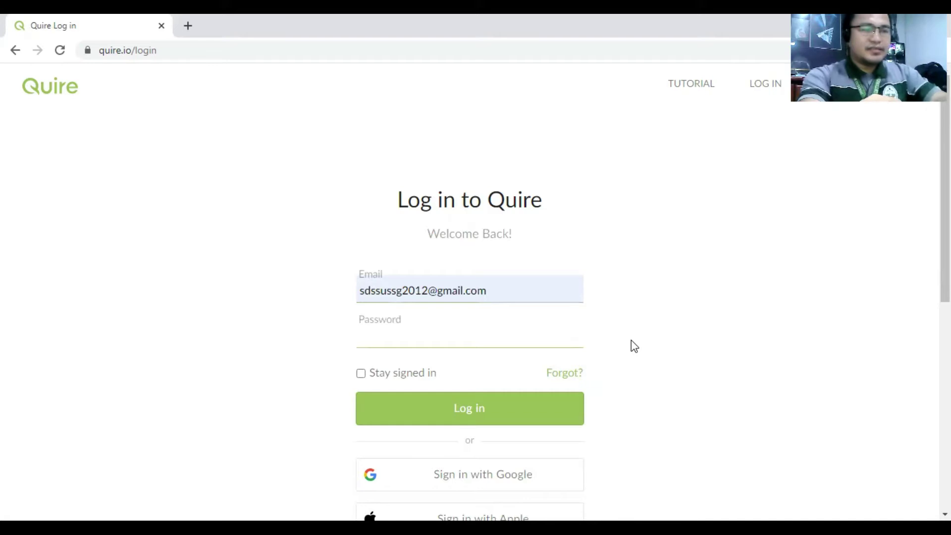
pyautogui.write('•••••••')
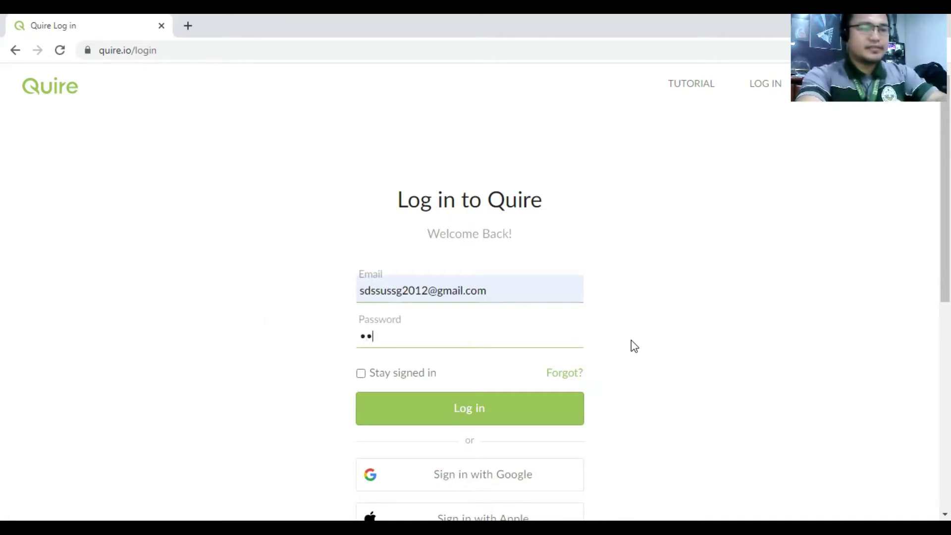
pyautogui.write('•••••••')
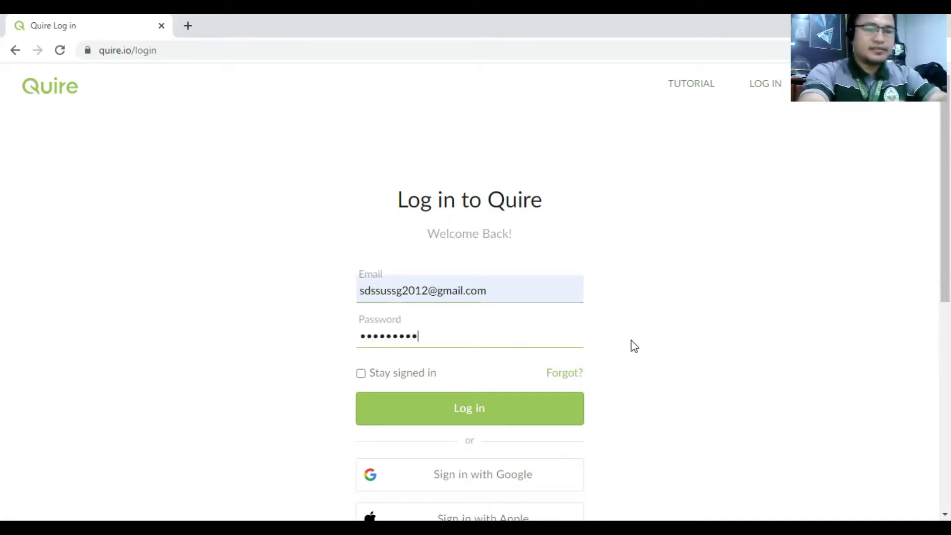
pyautogui.write('•')
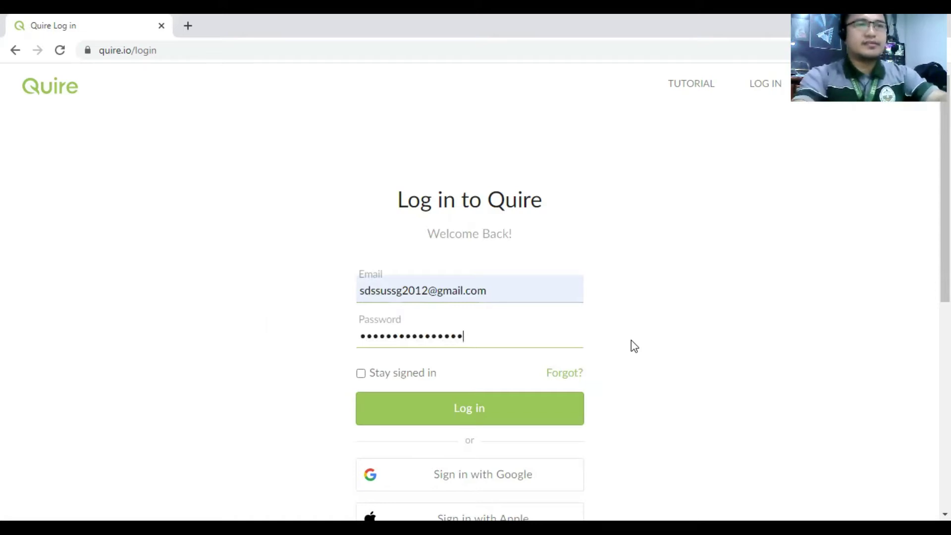
pyautogui.press('Return')
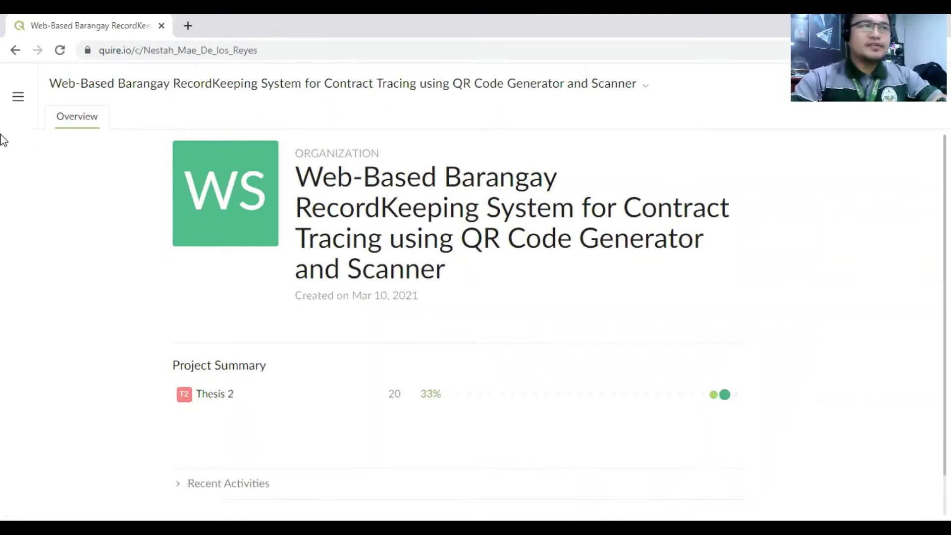
# - Browse My Tasks and the workspace list in the sidebar, then show the workspace add options
pyautogui.click(18, 97)
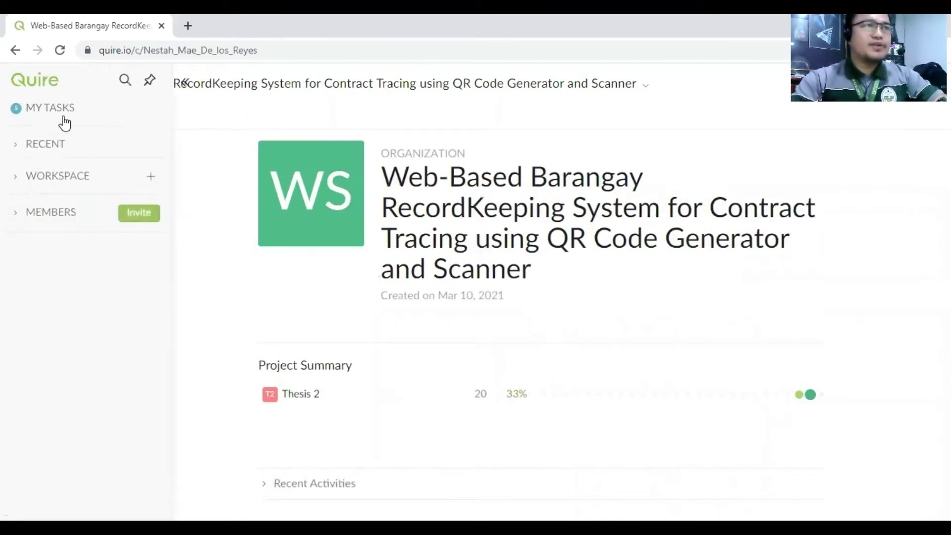
pyautogui.click(49, 110)
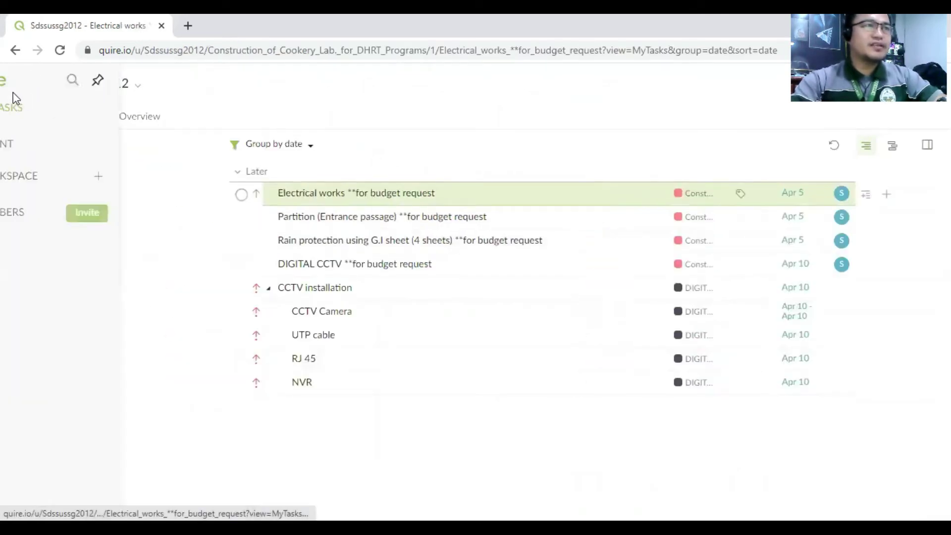
pyautogui.click(30, 176)
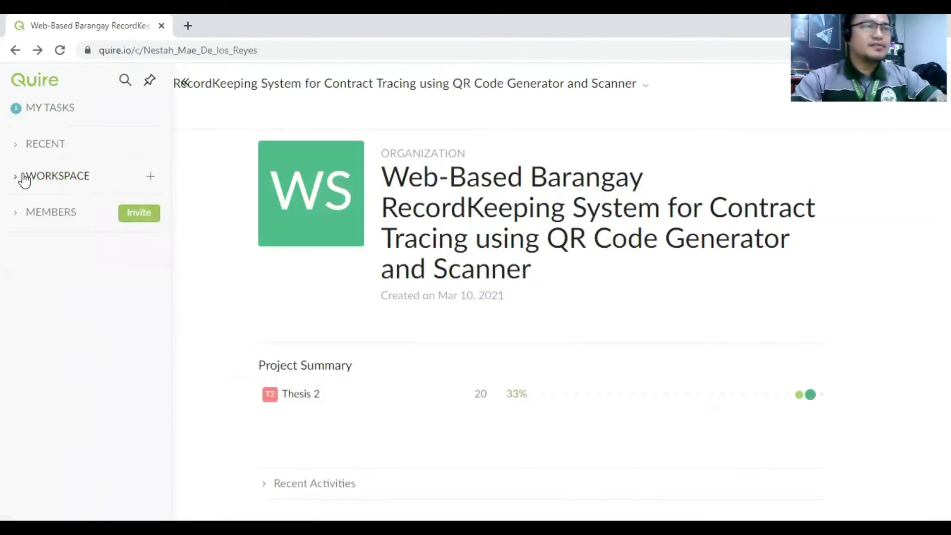
pyautogui.click(63, 177)
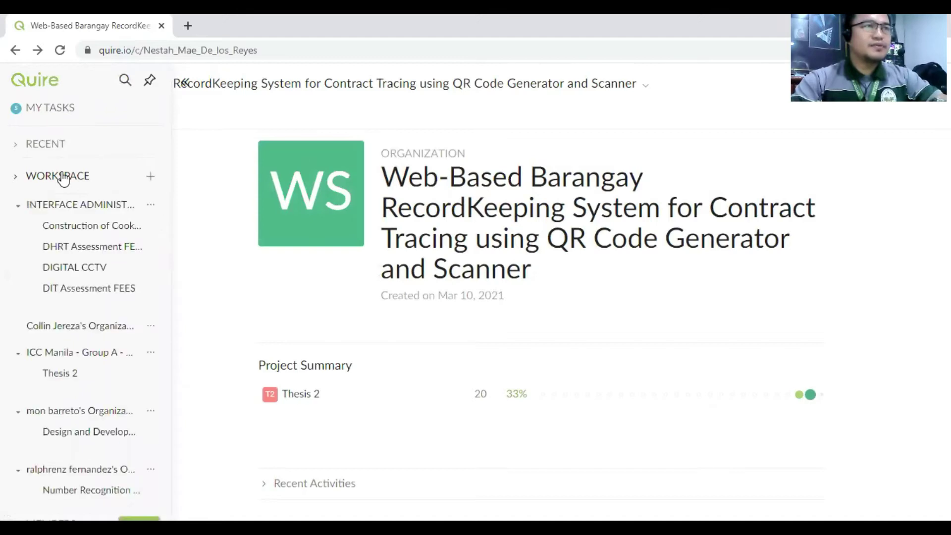
pyautogui.click(16, 178)
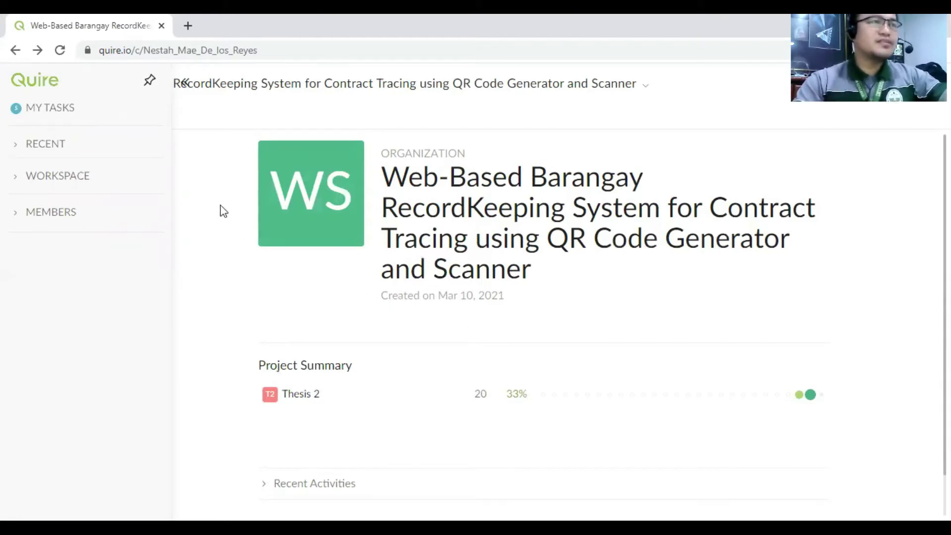
pyautogui.moveTo(147, 180)
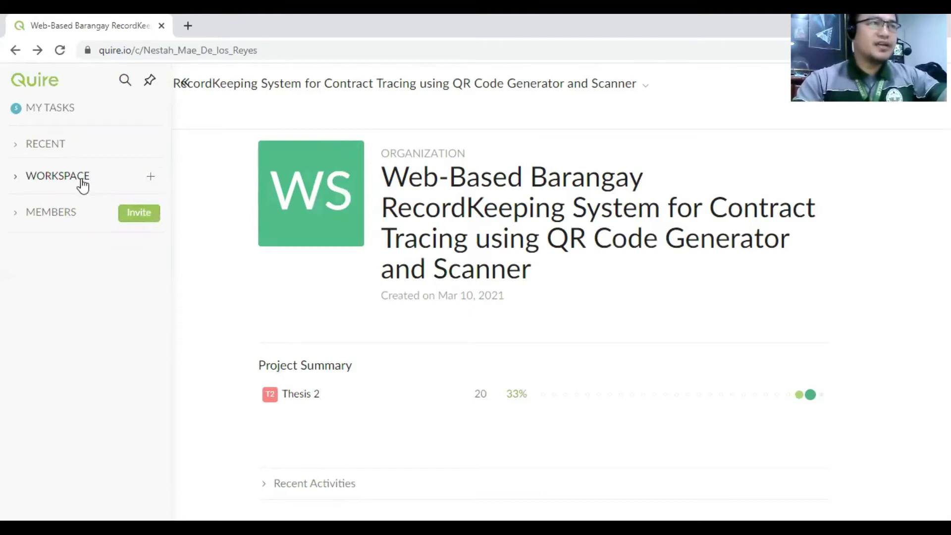
pyautogui.click(151, 178)
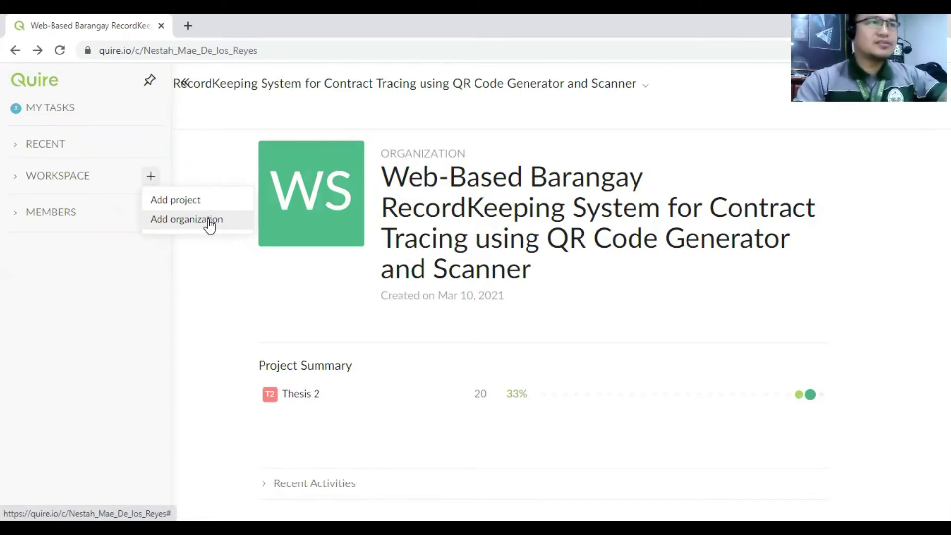
# - Create a new organization named 'IT Expert Company'
pyautogui.click(209, 223)
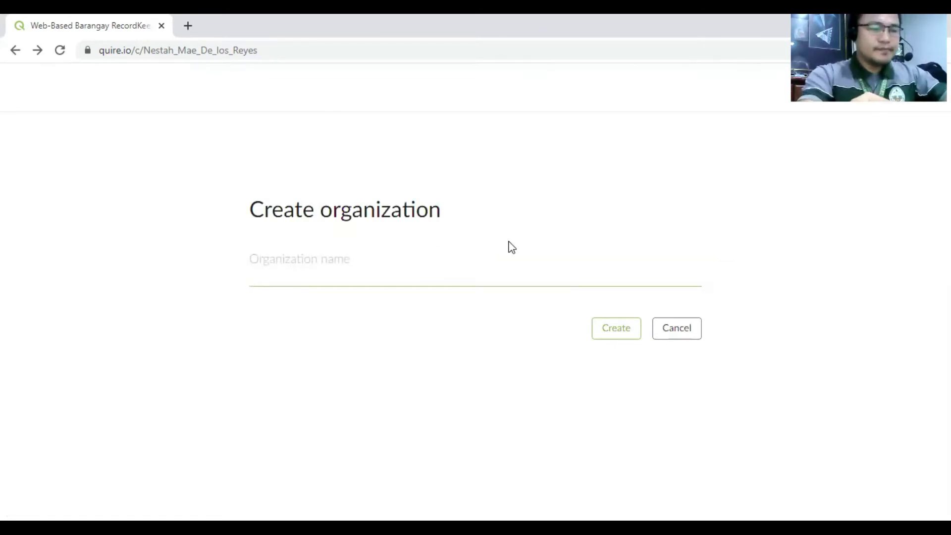
pyautogui.write('IT')
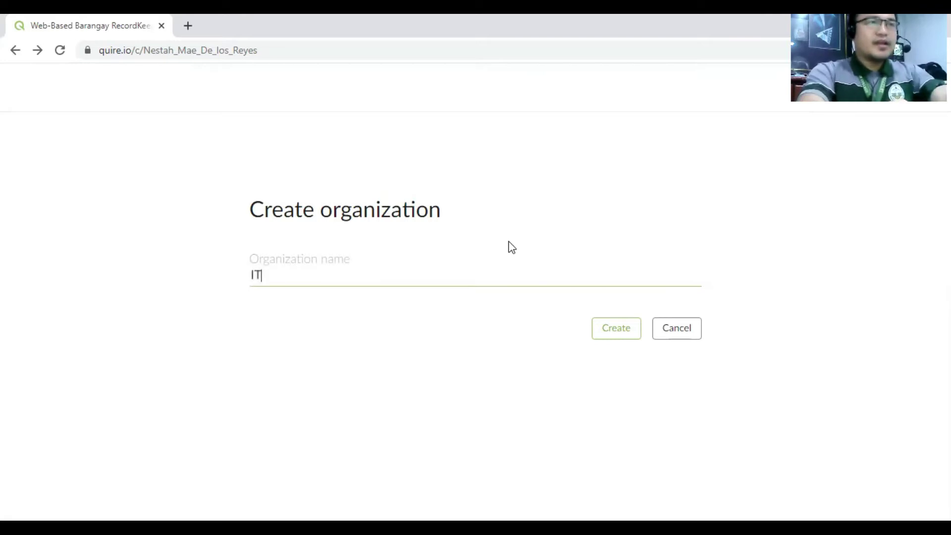
pyautogui.write(' C')
pyautogui.press('BackSpace')
pyautogui.press('BackSpace')
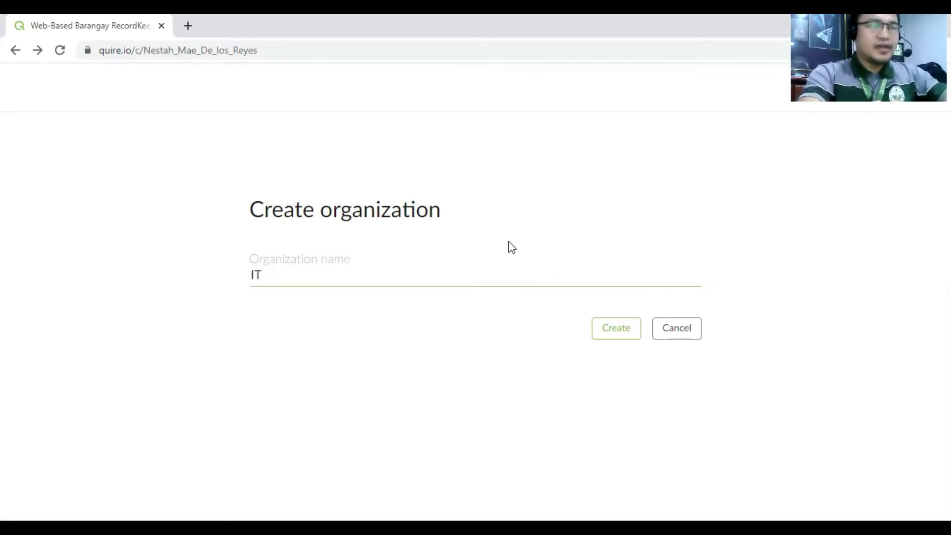
pyautogui.write('Expert')
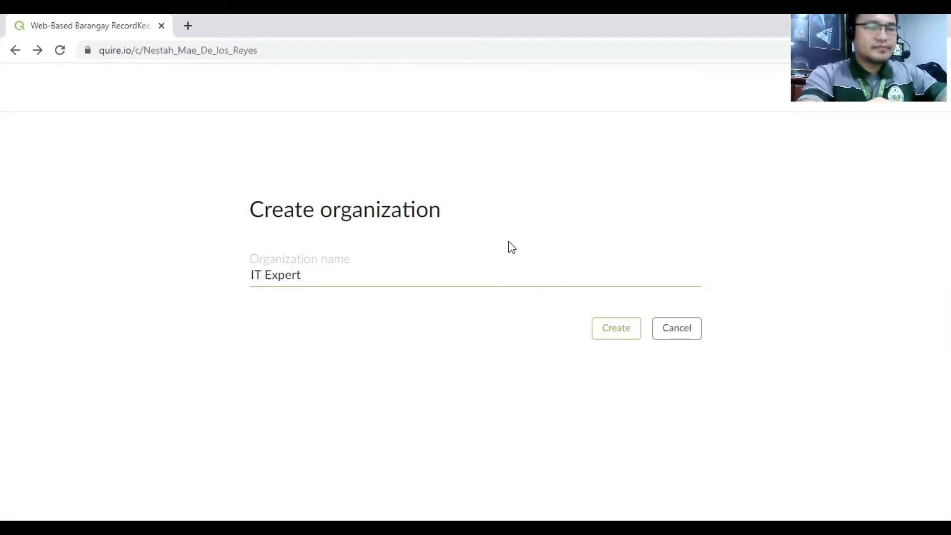
pyautogui.write(' Comp')
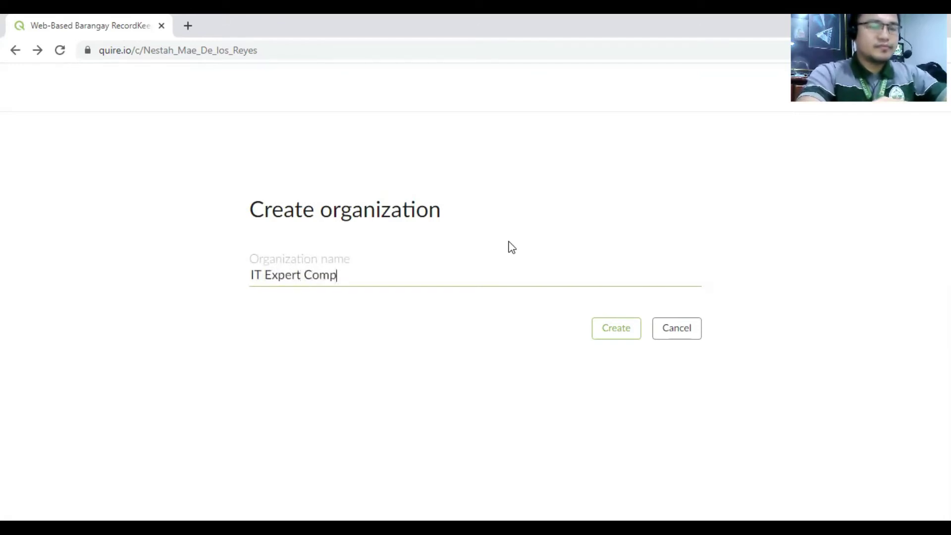
pyautogui.write('any')
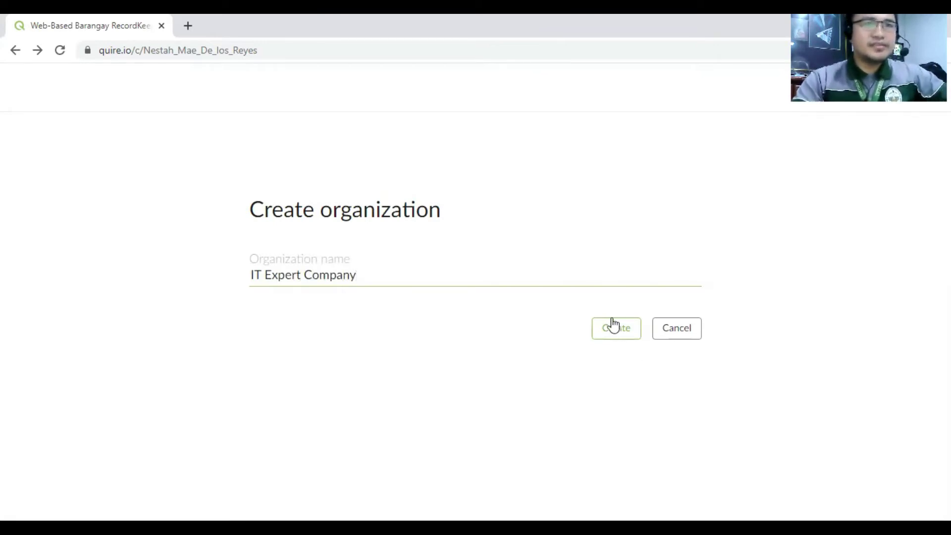
pyautogui.click(625, 336)
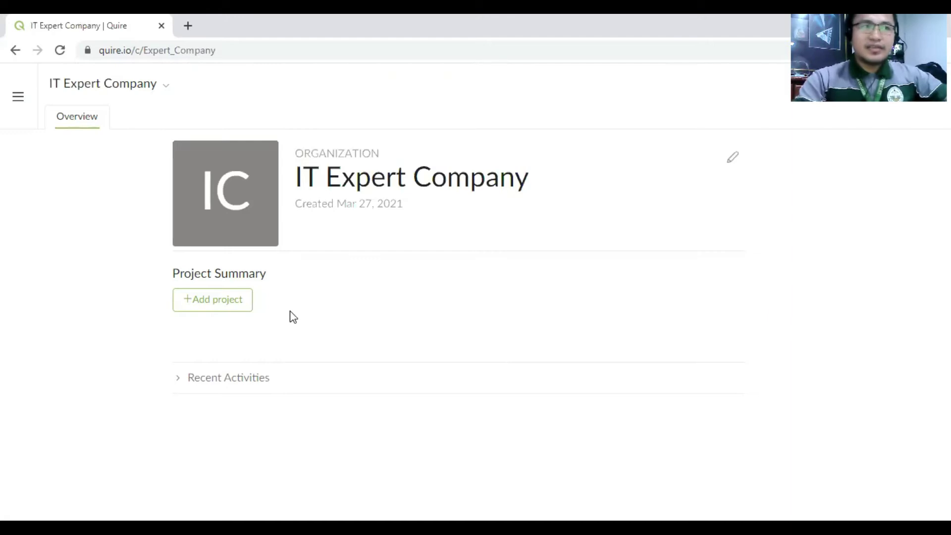
# - Name the new project 'Web-based Scheduling System' and keep the (Blank Project) template
pyautogui.click(210, 304)
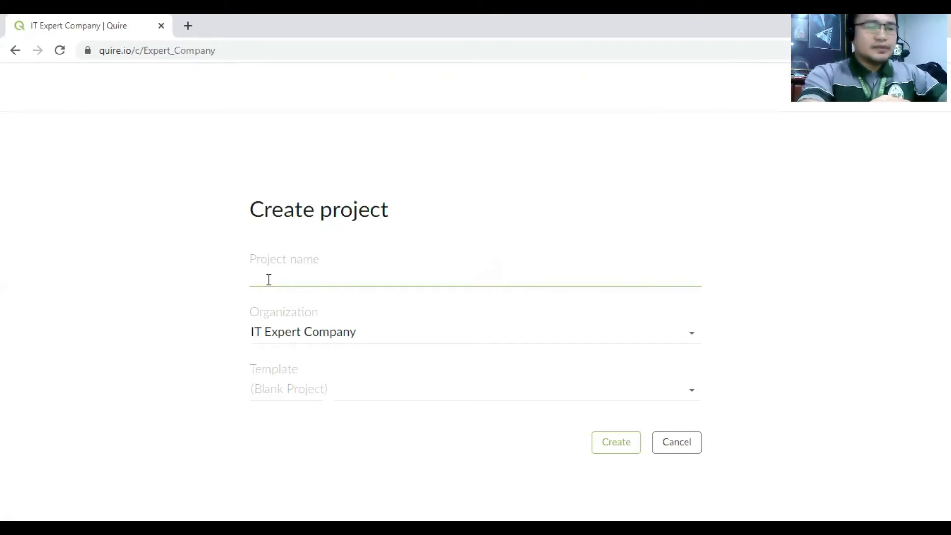
pyautogui.write('We')
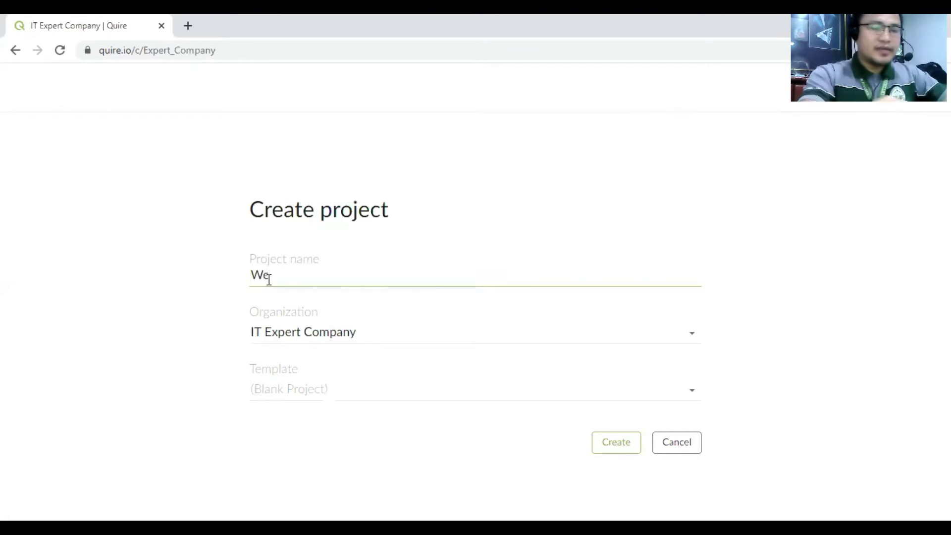
pyautogui.write('b ')
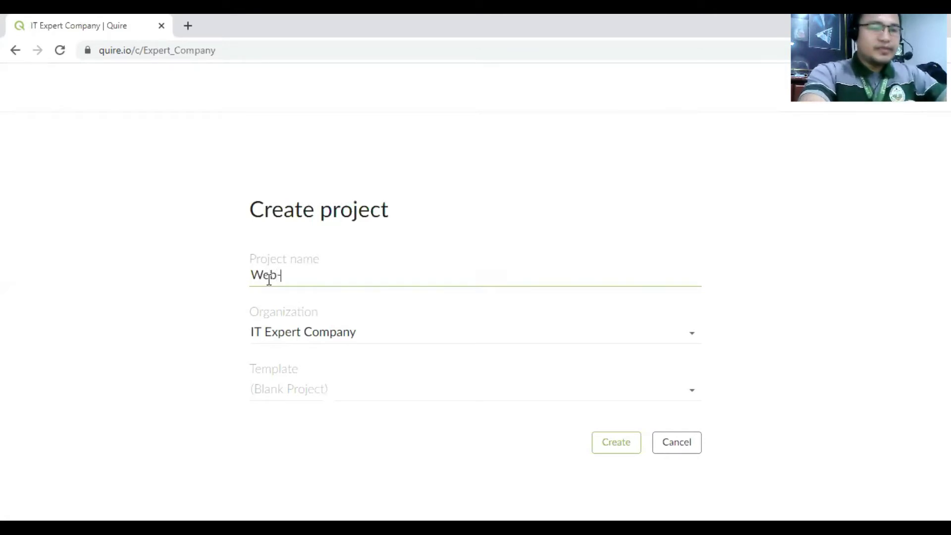
pyautogui.write('based ')
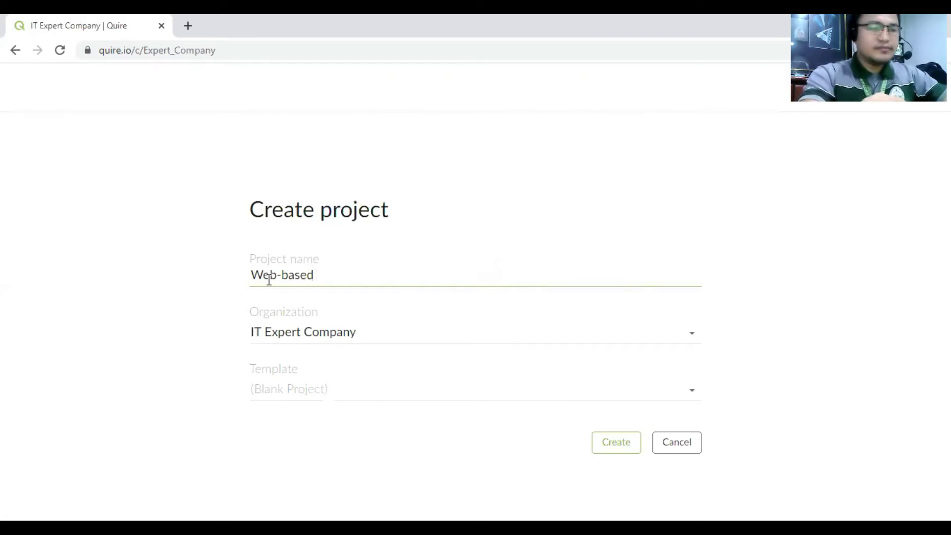
pyautogui.write('Schedulin')
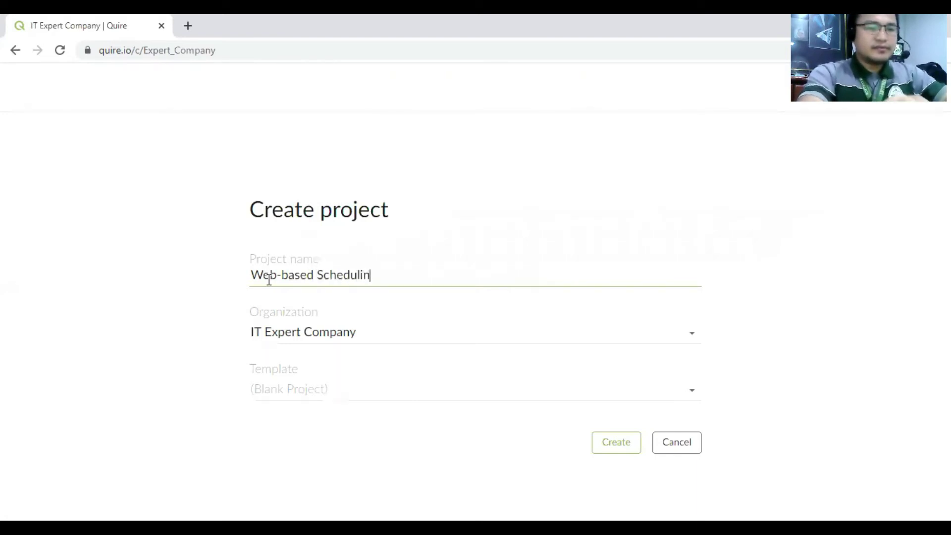
pyautogui.write('g syste')
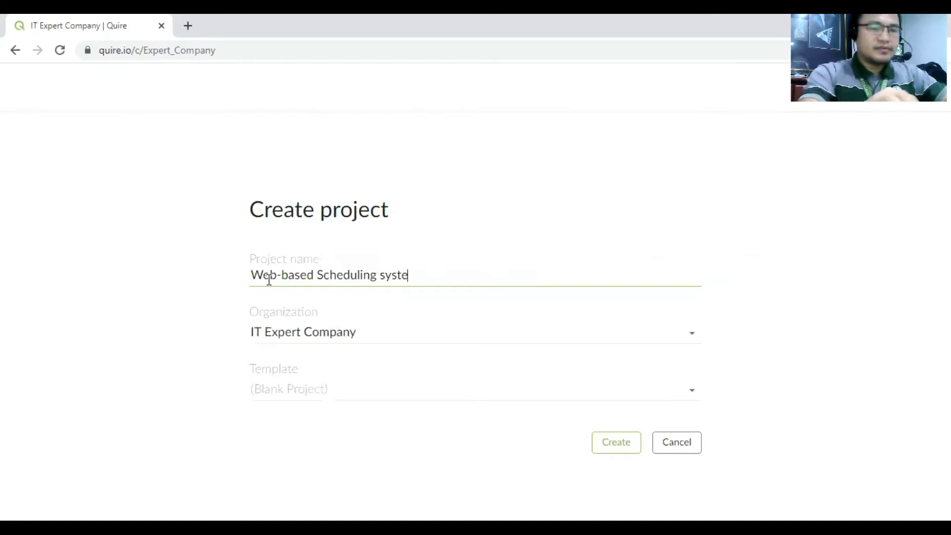
pyautogui.write('m')
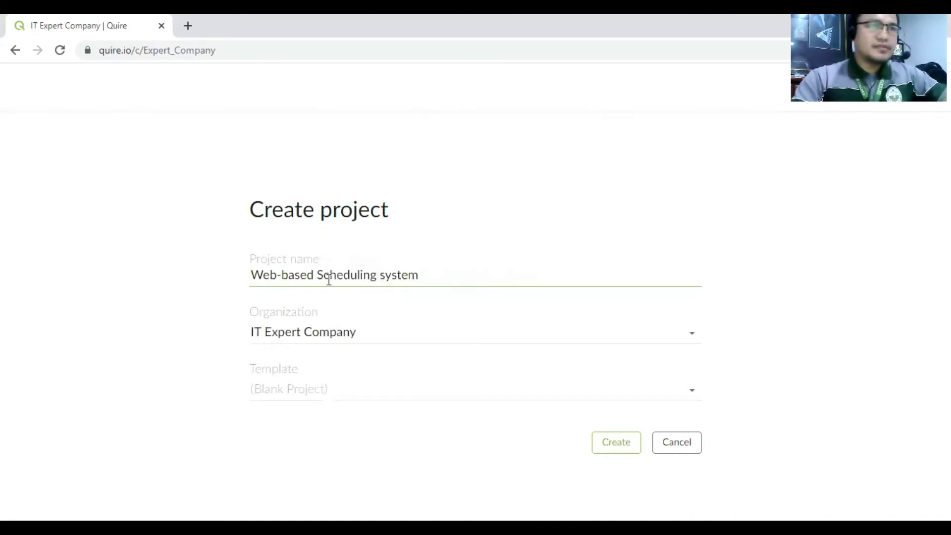
pyautogui.moveTo(385, 275); pyautogui.dragTo(372, 291)
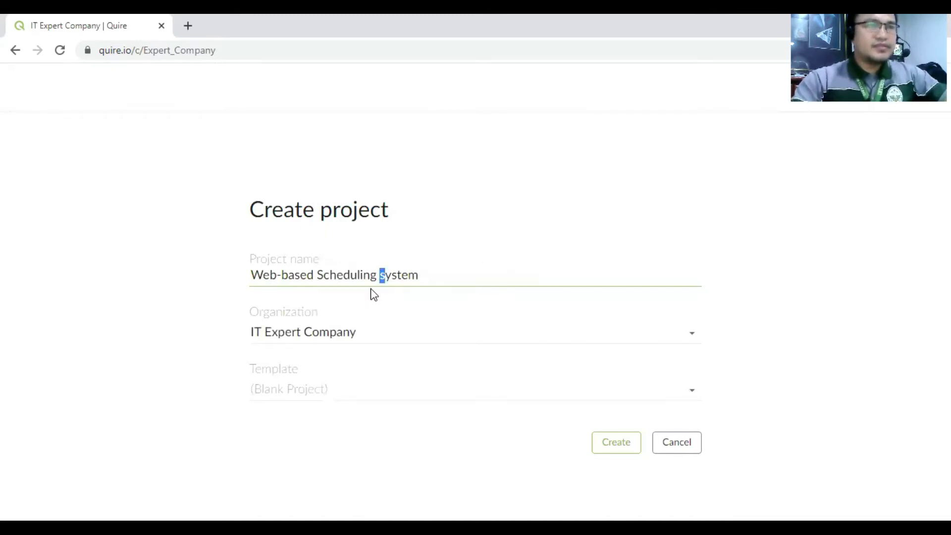
pyautogui.write('S')
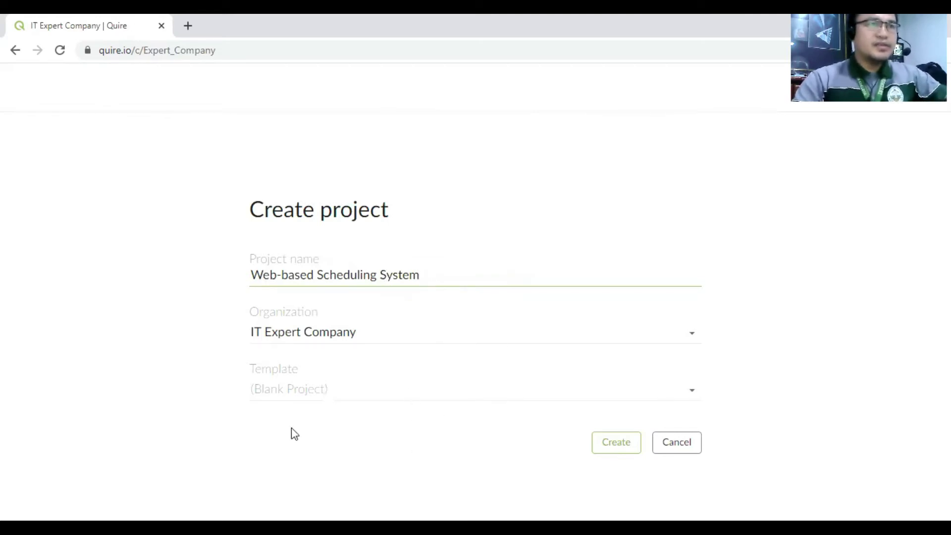
pyautogui.click(618, 447)
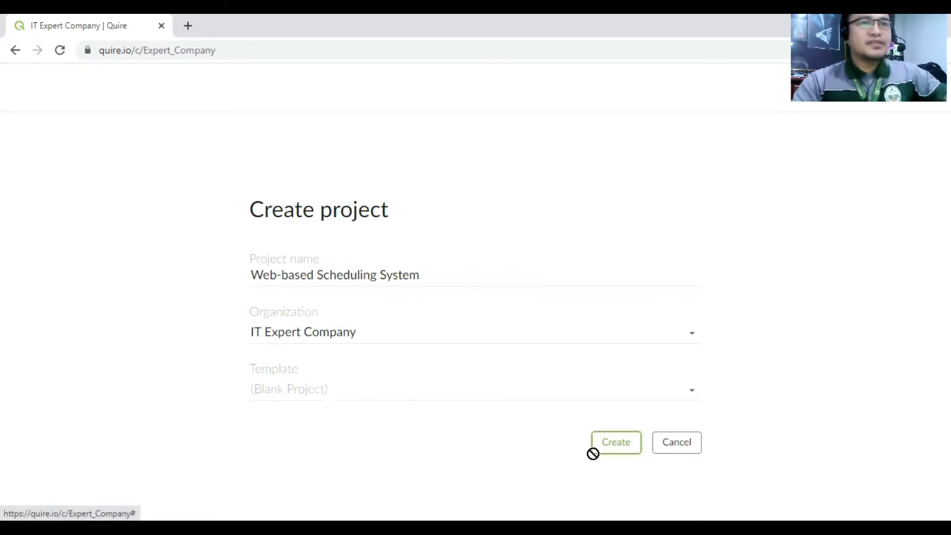
pyautogui.click(697, 393)
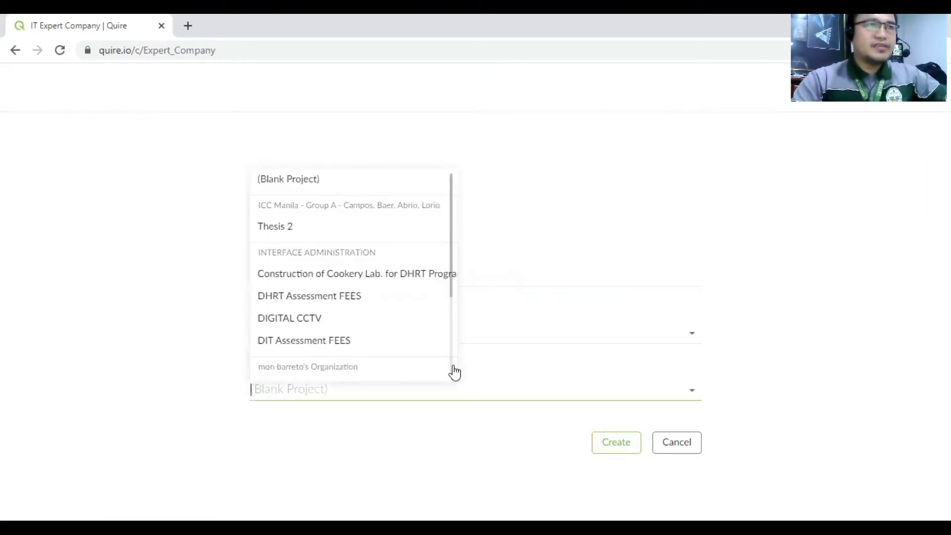
pyautogui.click(416, 427)
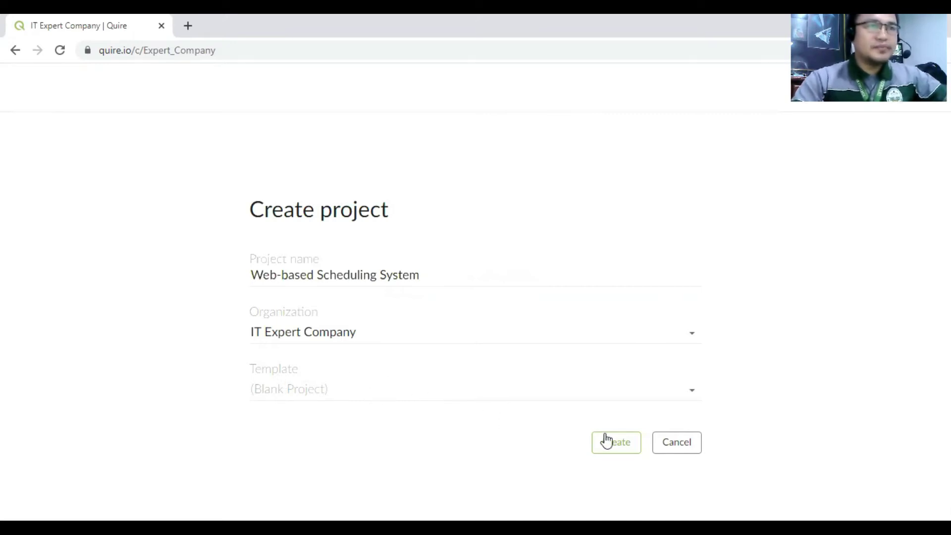
# - Create the Web-based Scheduling System project
pyautogui.click(630, 449)
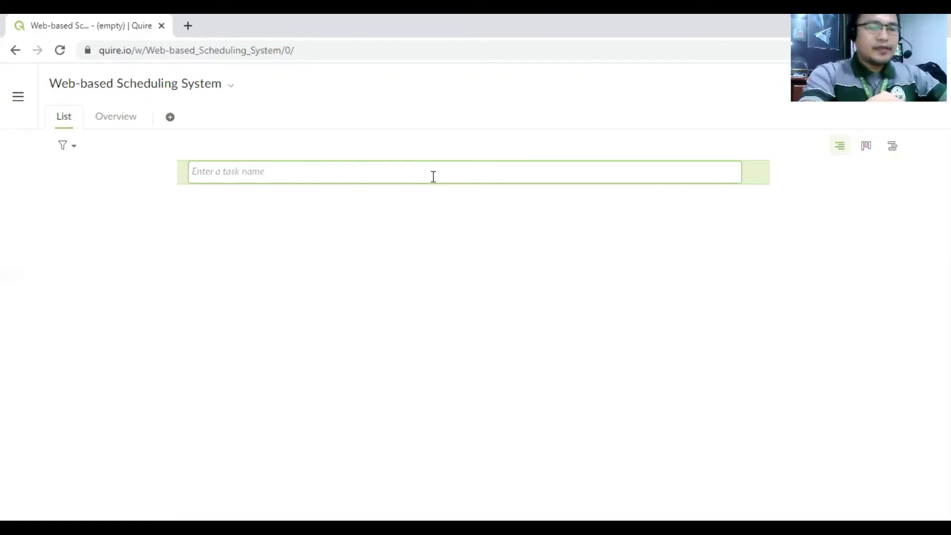
# - Enter 'Login' as the project's first task
pyautogui.write('Login')
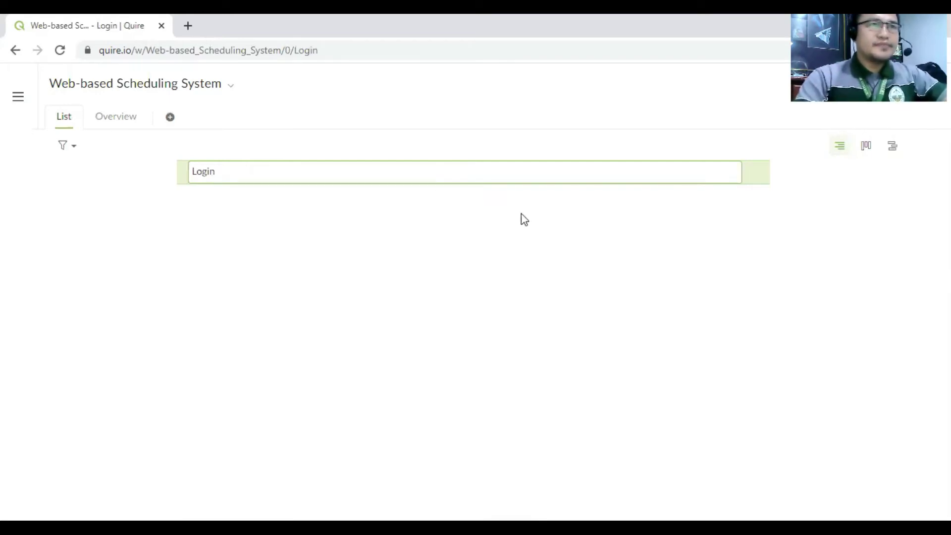
pyautogui.click(546, 208)
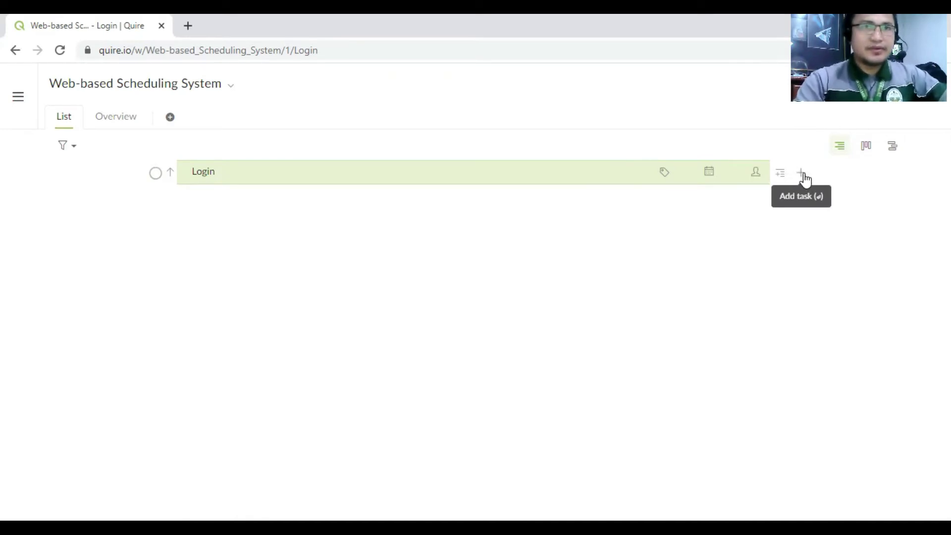
# - Add a 'Profiling' task below Login, correcting the 'Profilling' misspelling from the spelling suggestions
pyautogui.click(801, 174)
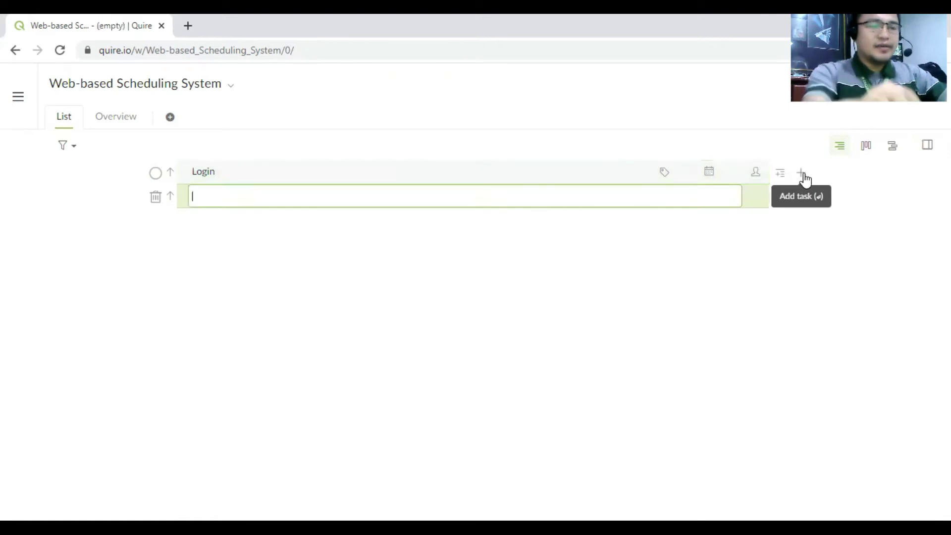
pyautogui.write('Pro')
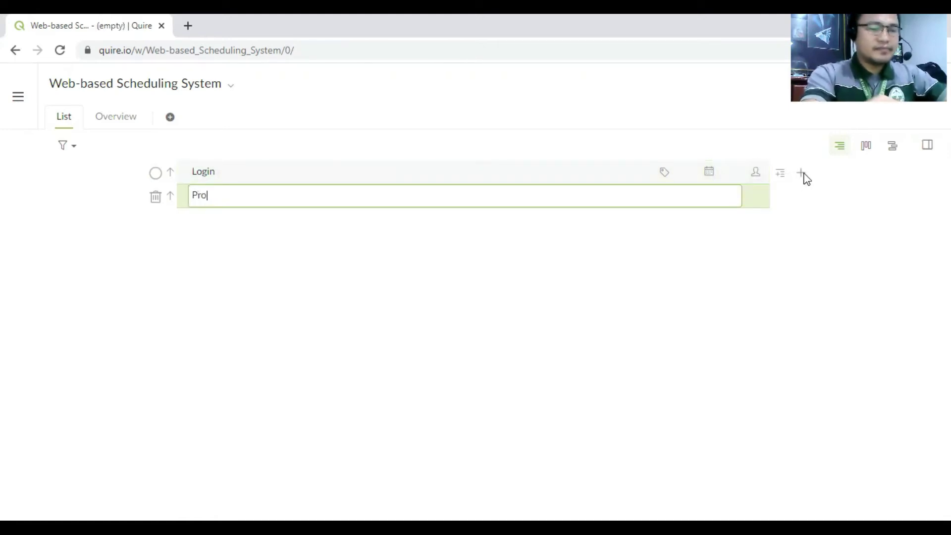
pyautogui.write('filling')
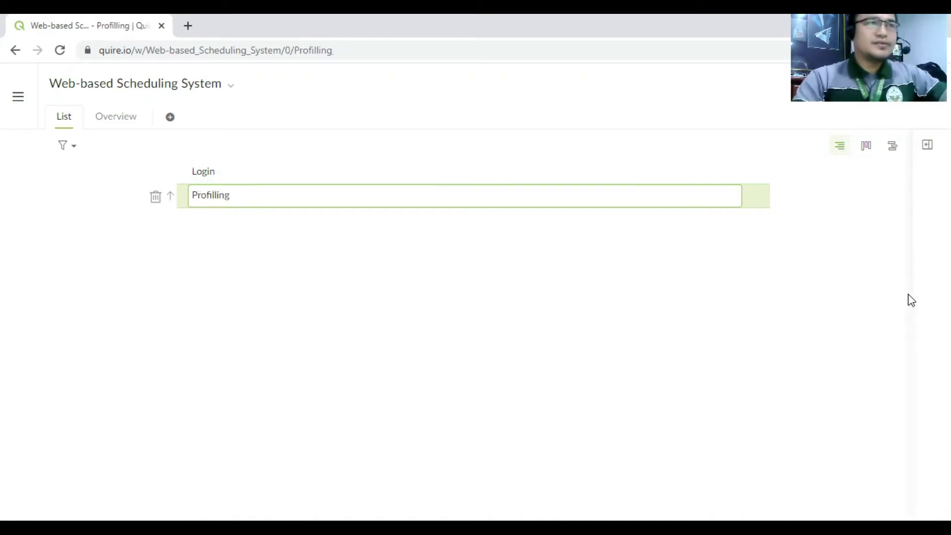
pyautogui.click(880, 268)
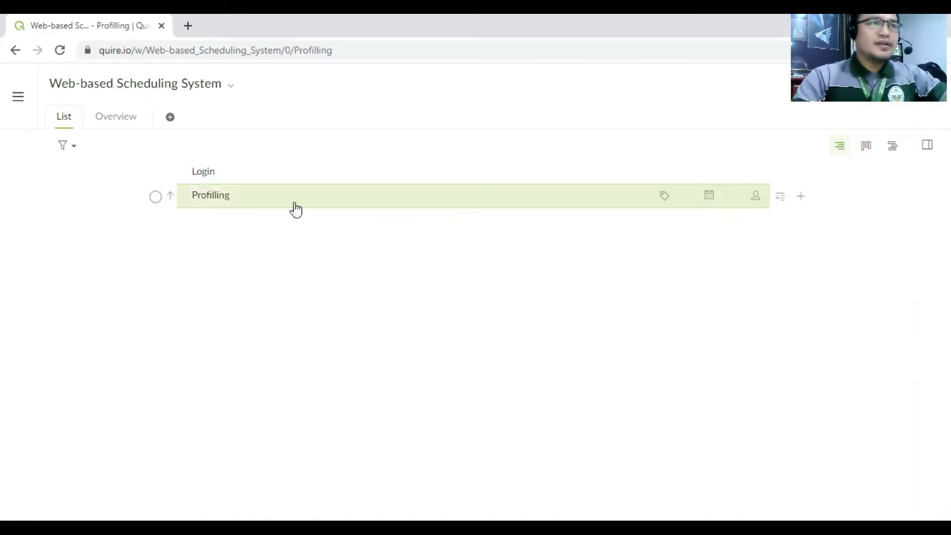
pyautogui.click(212, 195)
pyautogui.rightClick(212, 195)
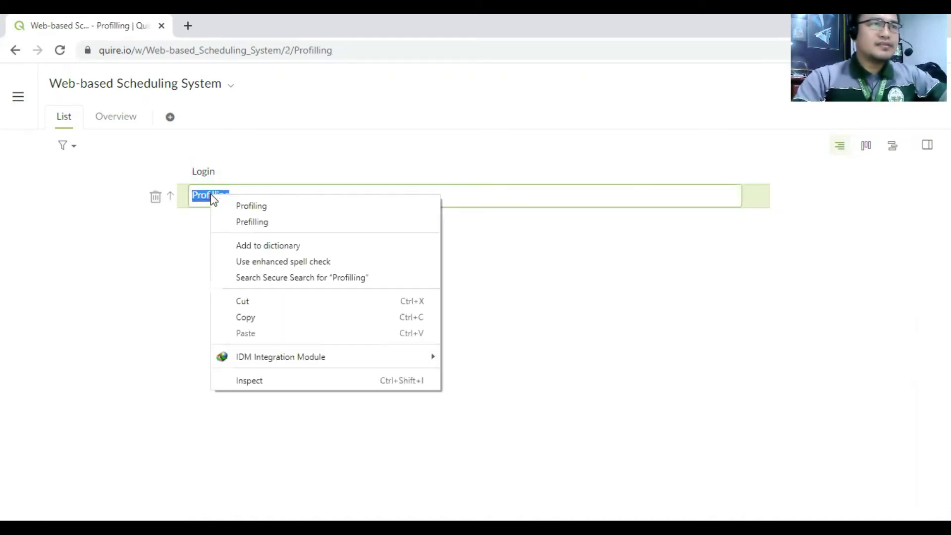
pyautogui.click(239, 207)
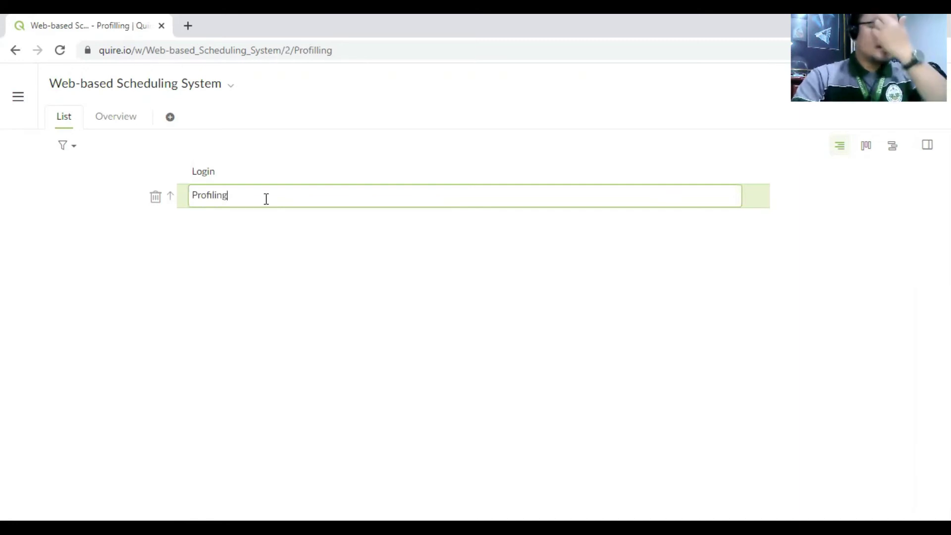
pyautogui.click(812, 210)
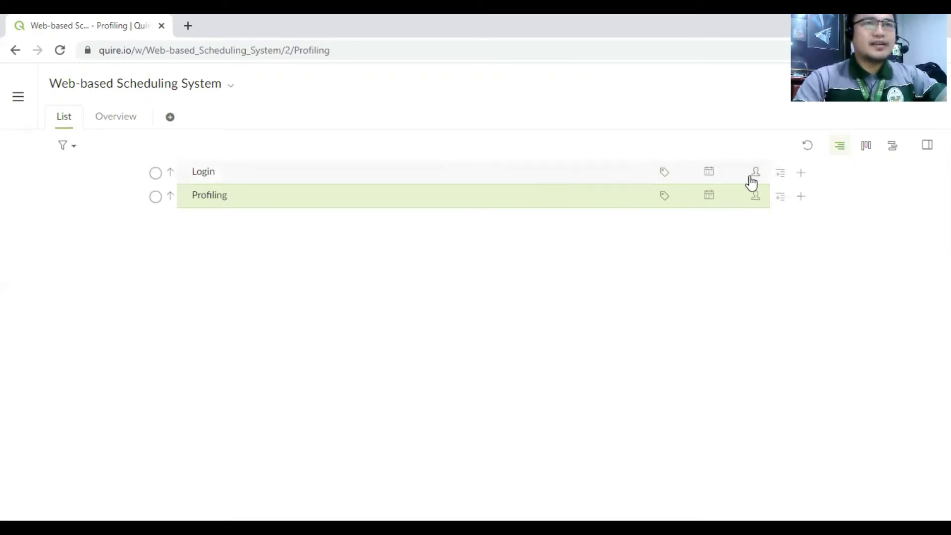
pyautogui.click(393, 177)
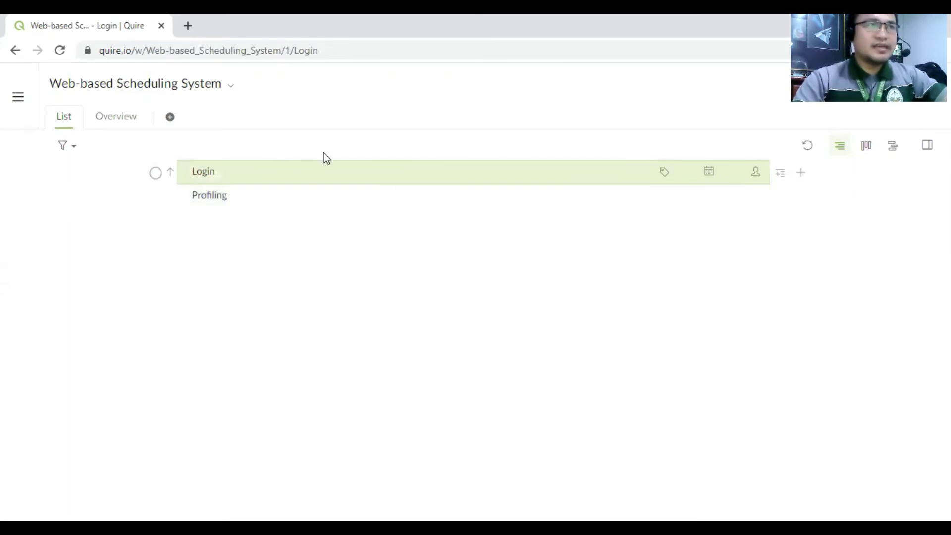
# - Enter 'Admin' and 'Client' as Login's subtasks, discarding the extra empty entry
pyautogui.click(780, 174)
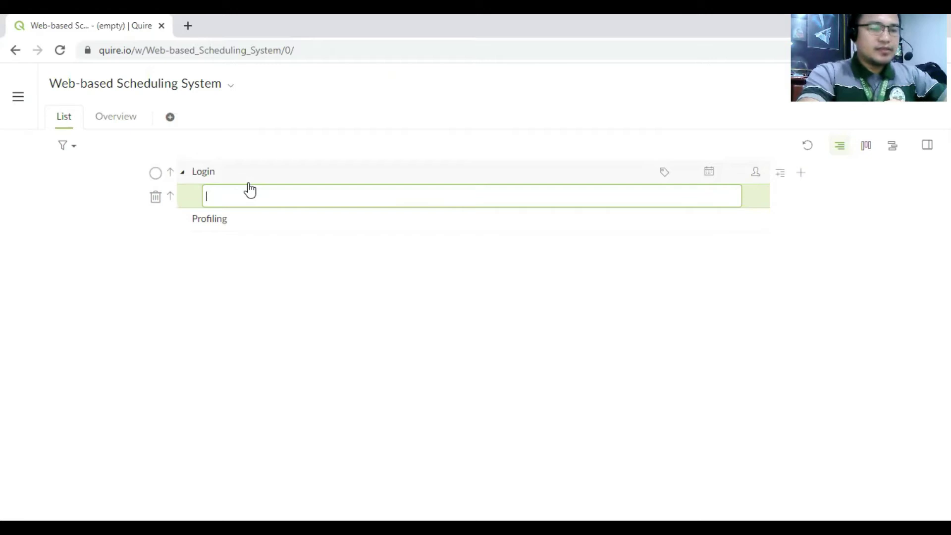
pyautogui.write('Admi')
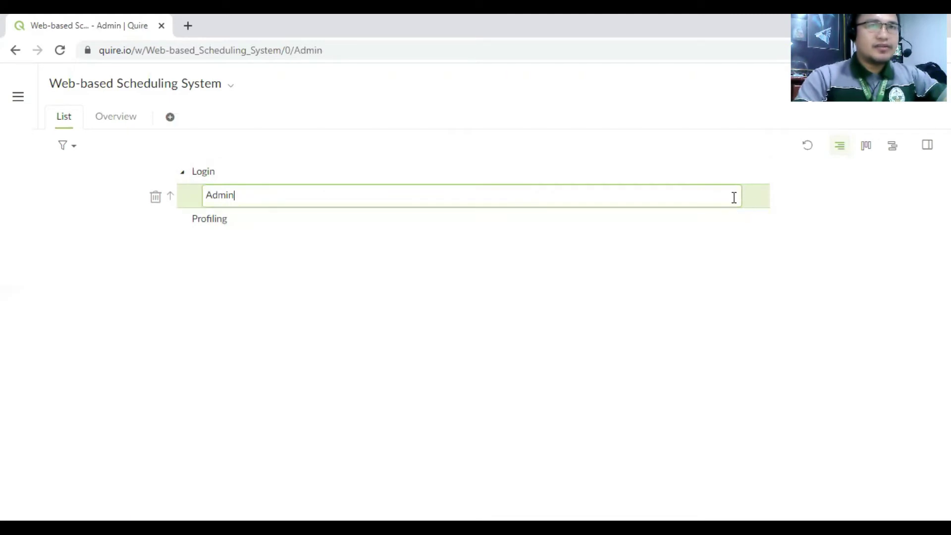
pyautogui.write('n')
pyautogui.press('Return')
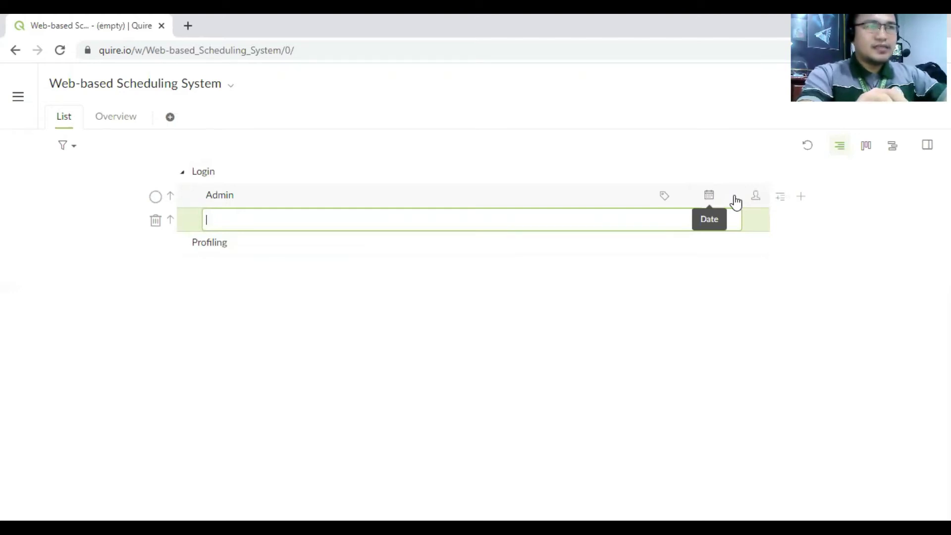
pyautogui.write('Cli')
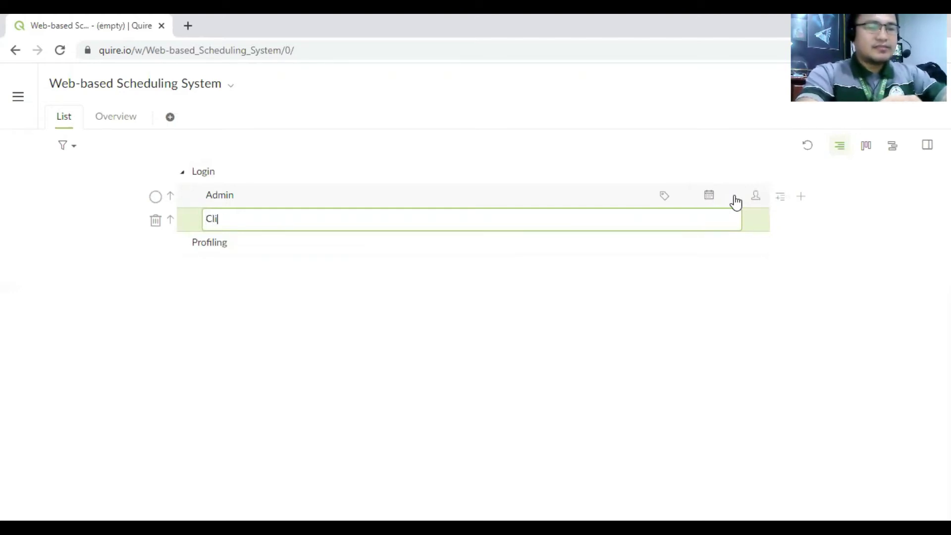
pyautogui.write('ent')
pyautogui.press('Return')
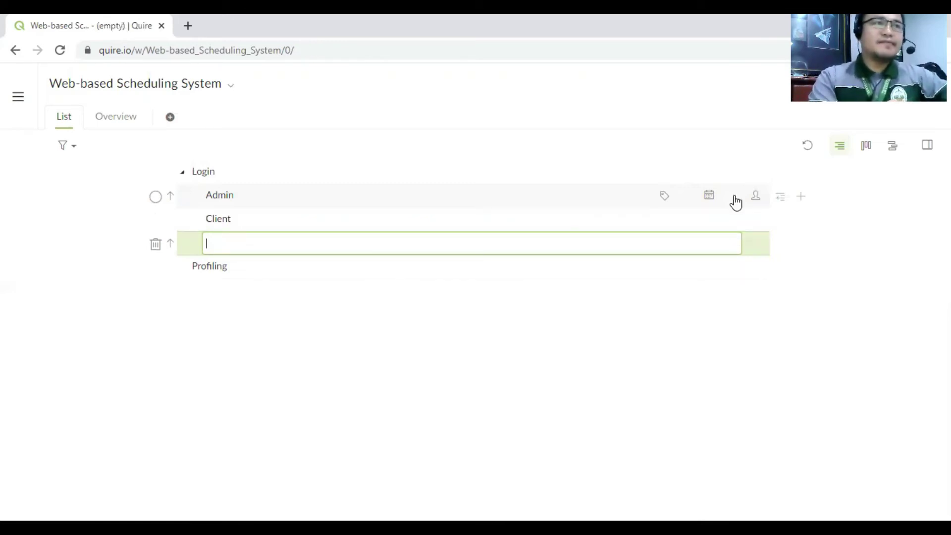
pyautogui.press('Escape')
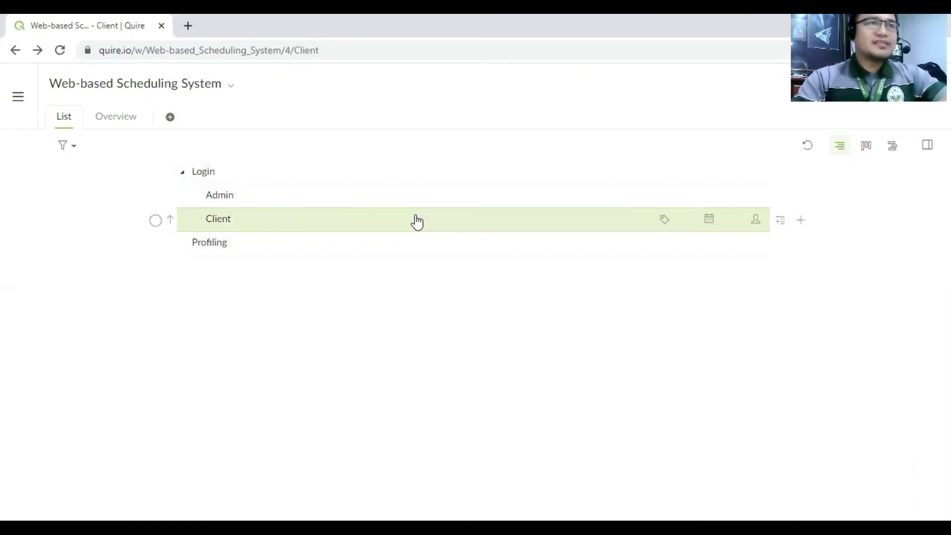
pyautogui.moveTo(417, 221); pyautogui.dragTo(356, 200)
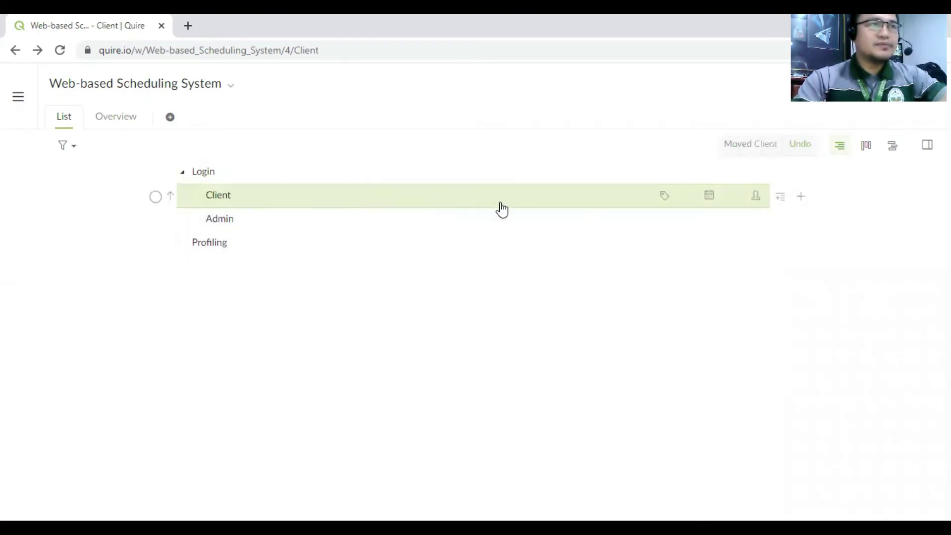
pyautogui.click(430, 222)
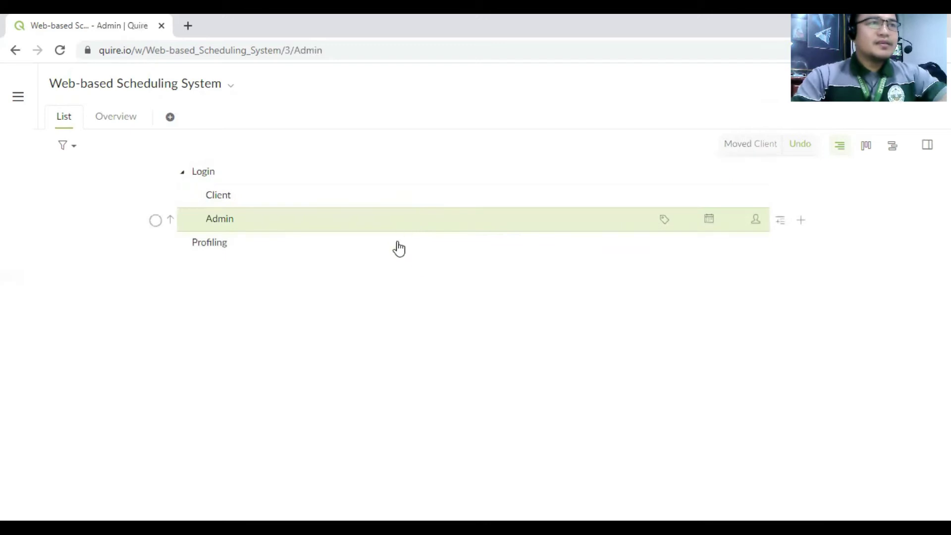
pyautogui.click(182, 172)
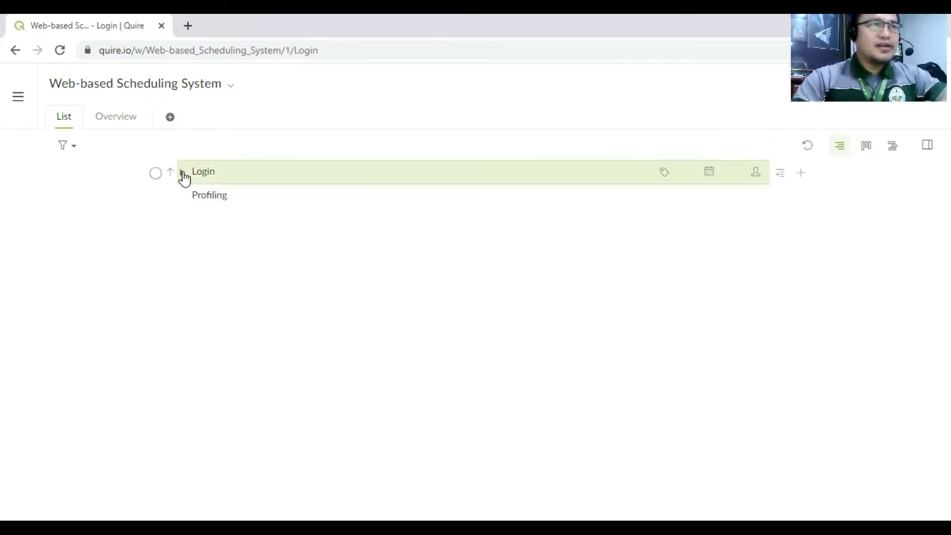
pyautogui.click(183, 172)
pyautogui.click(182, 172)
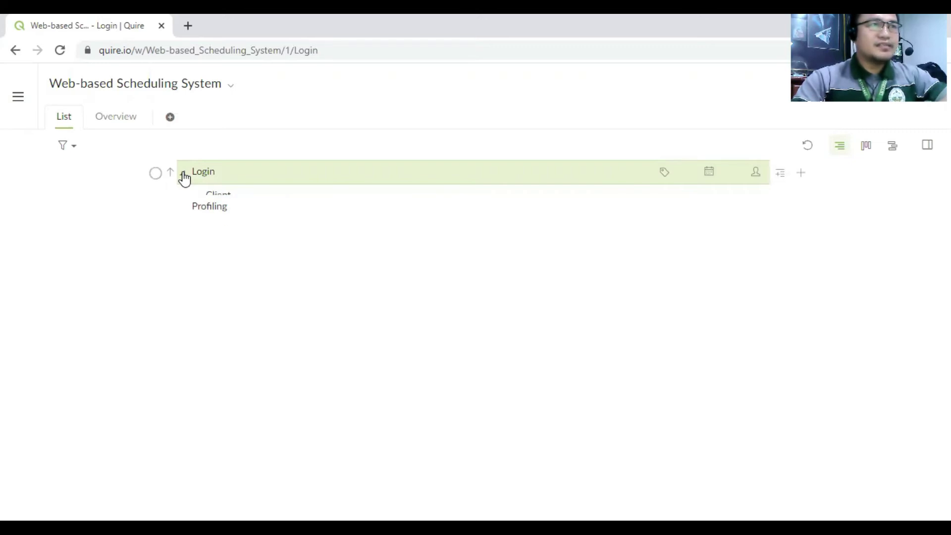
pyautogui.click(182, 172)
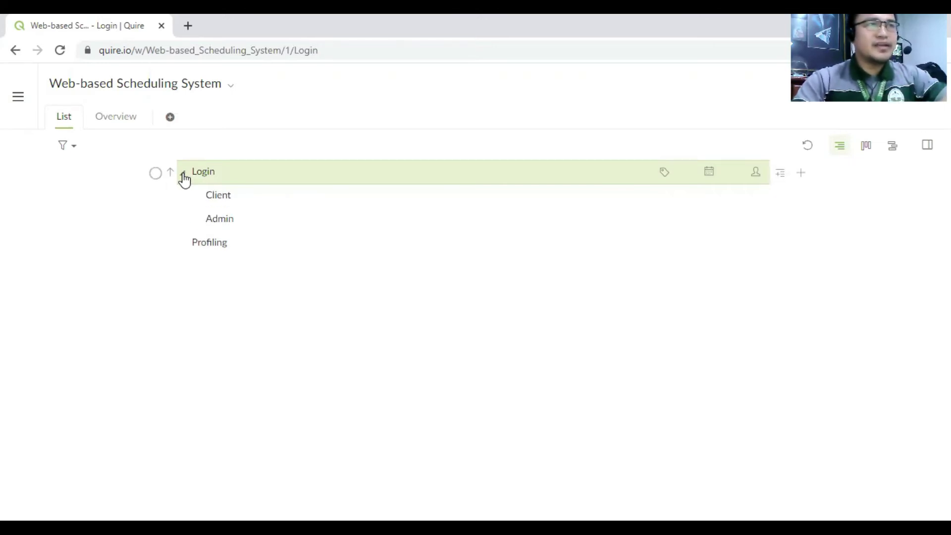
pyautogui.click(183, 173)
pyautogui.click(183, 174)
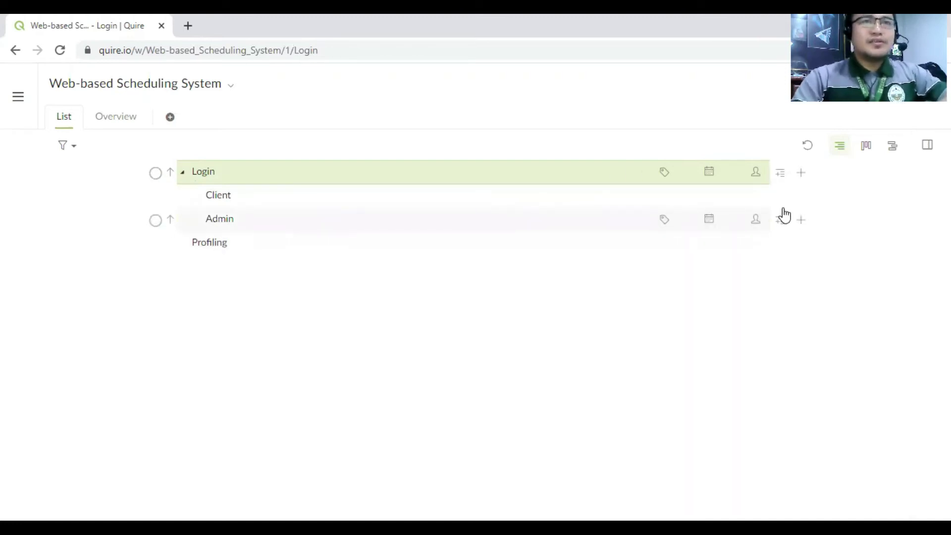
# - Assign the Login task to the workspace's only team member
pyautogui.click(756, 173)
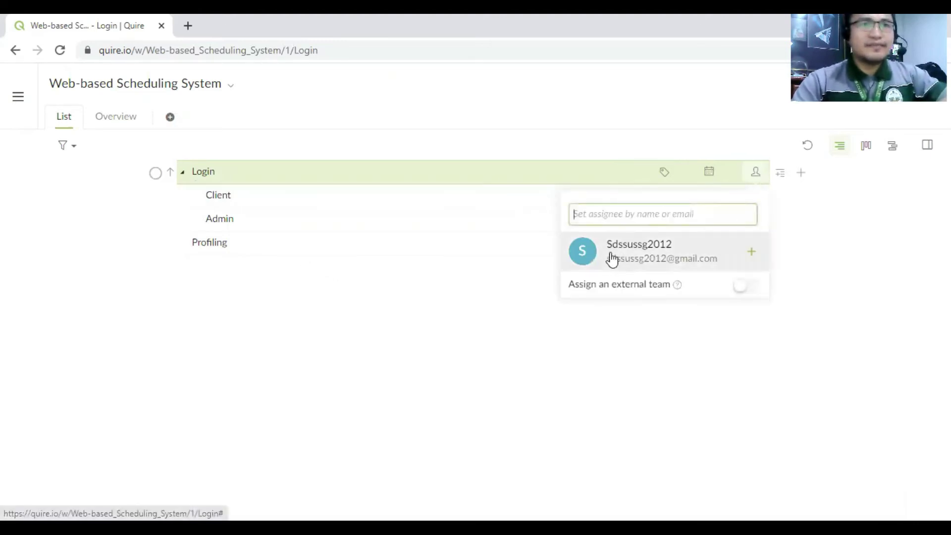
pyautogui.click(756, 174)
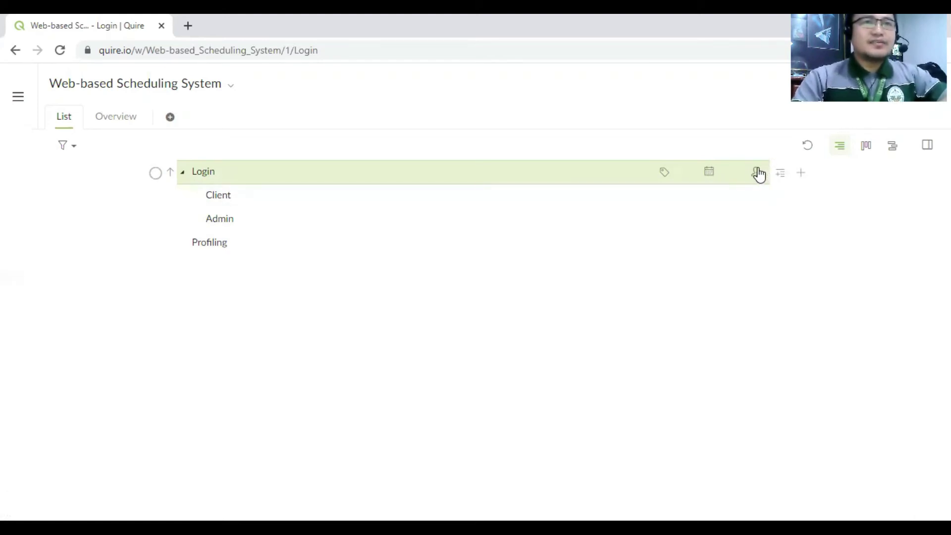
pyautogui.click(758, 173)
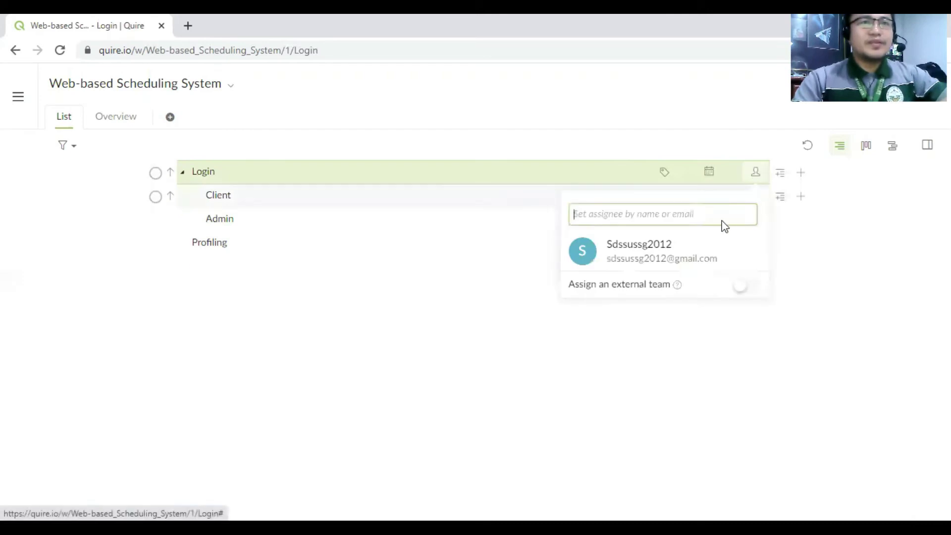
pyautogui.click(683, 253)
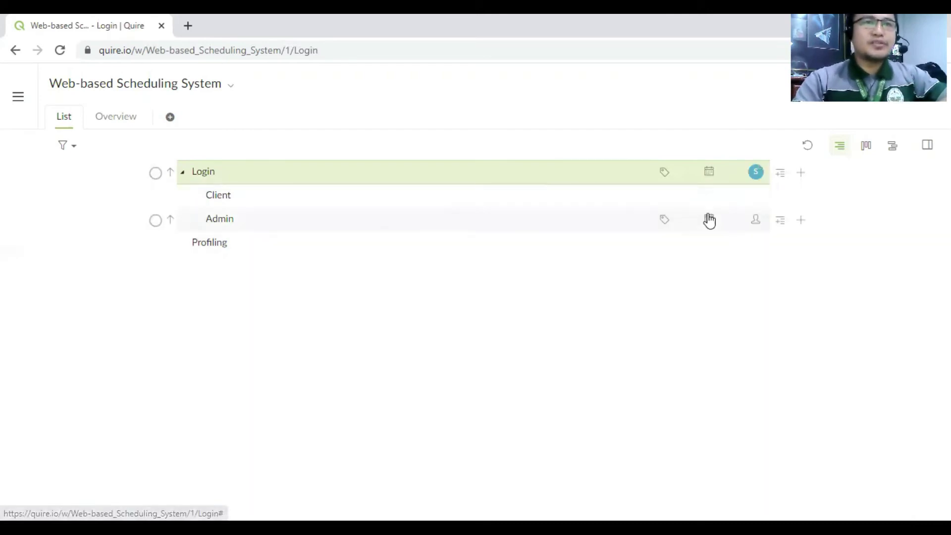
# - Set Login's due date to Mar 30 (March 2021), leaving its tags empty
pyautogui.click(709, 174)
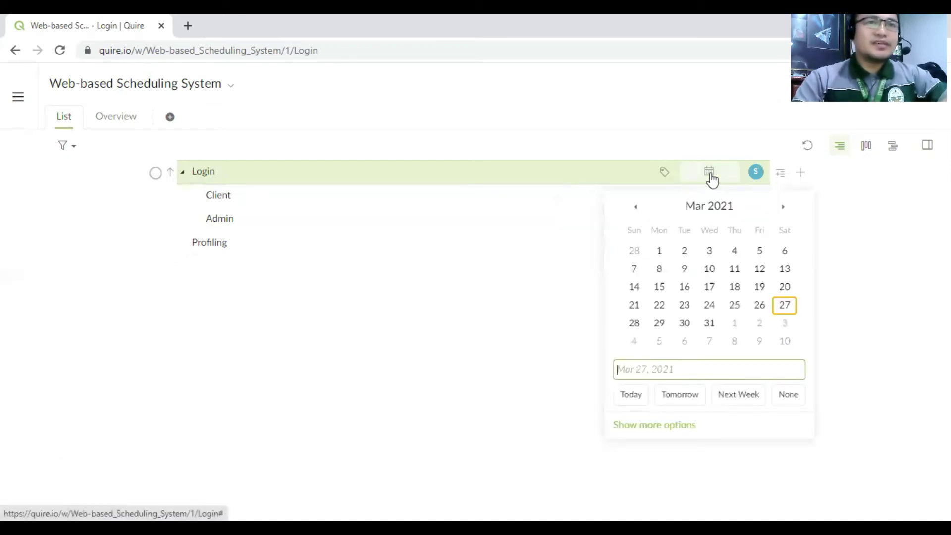
pyautogui.click(684, 323)
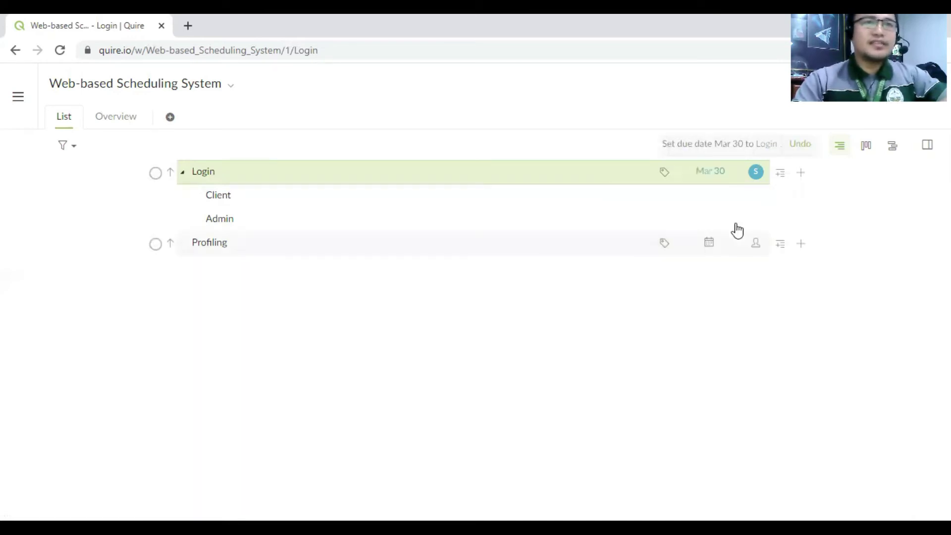
pyautogui.click(664, 173)
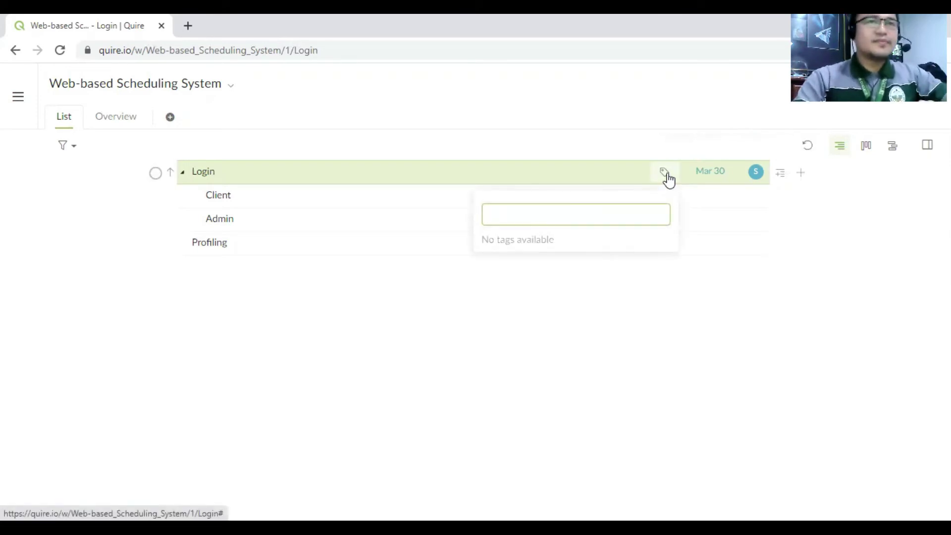
pyautogui.click(666, 174)
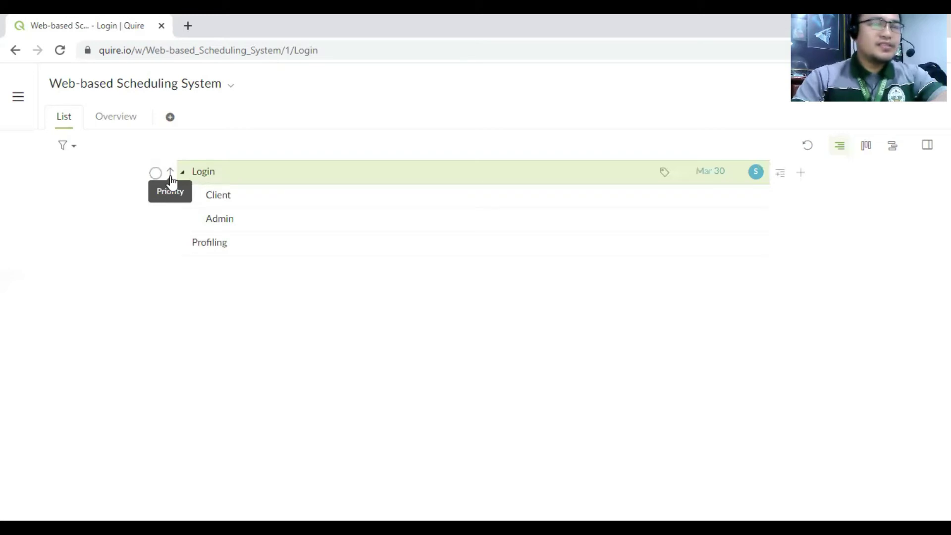
# - Set Login and Admin to Urgent priority and Client to Low priority
pyautogui.click(170, 173)
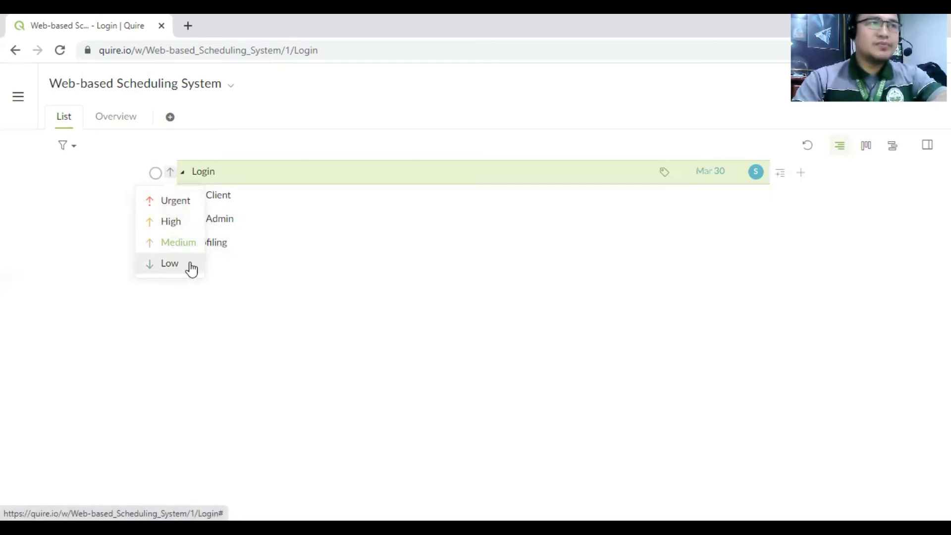
pyautogui.click(177, 206)
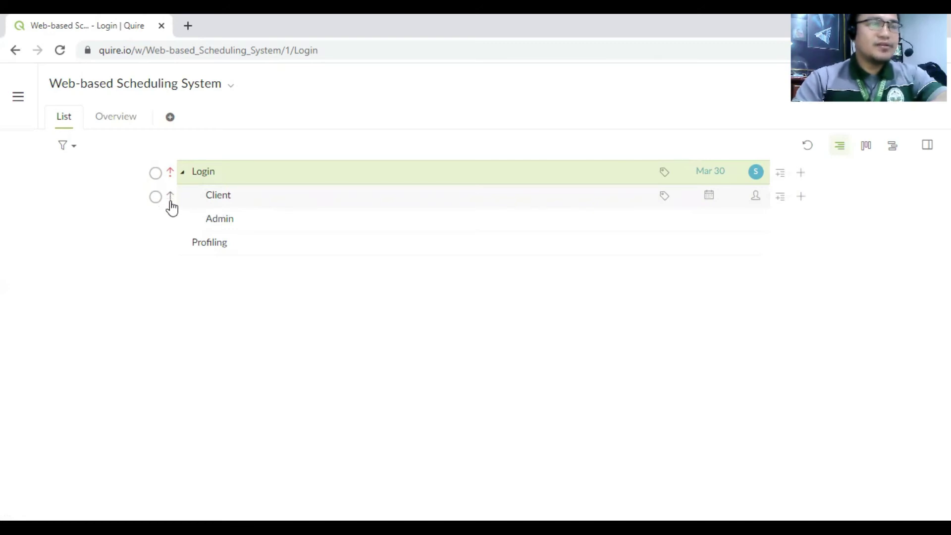
pyautogui.click(169, 220)
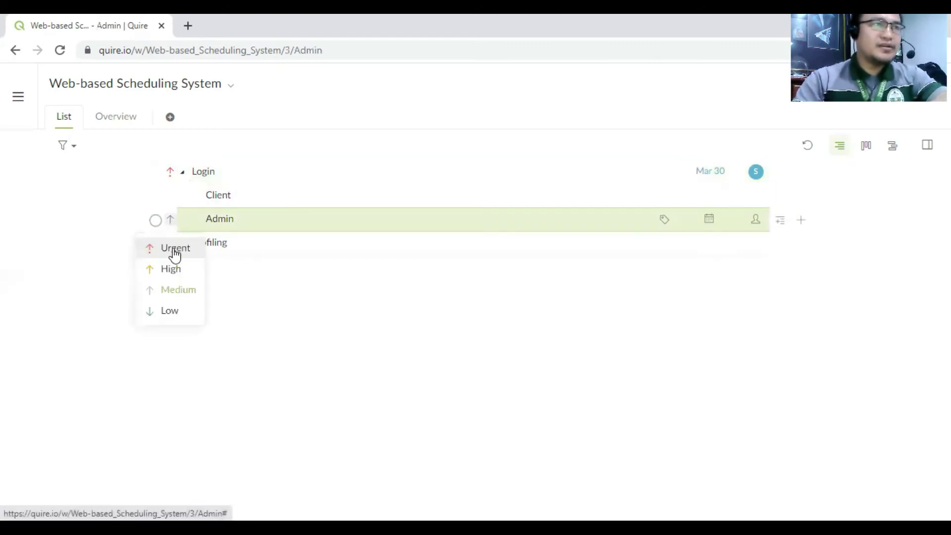
pyautogui.click(171, 196)
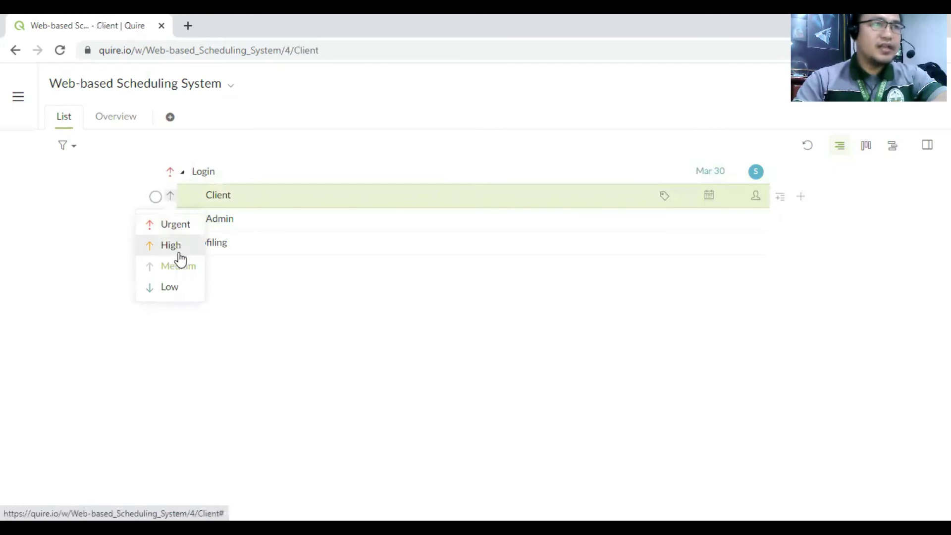
pyautogui.click(181, 288)
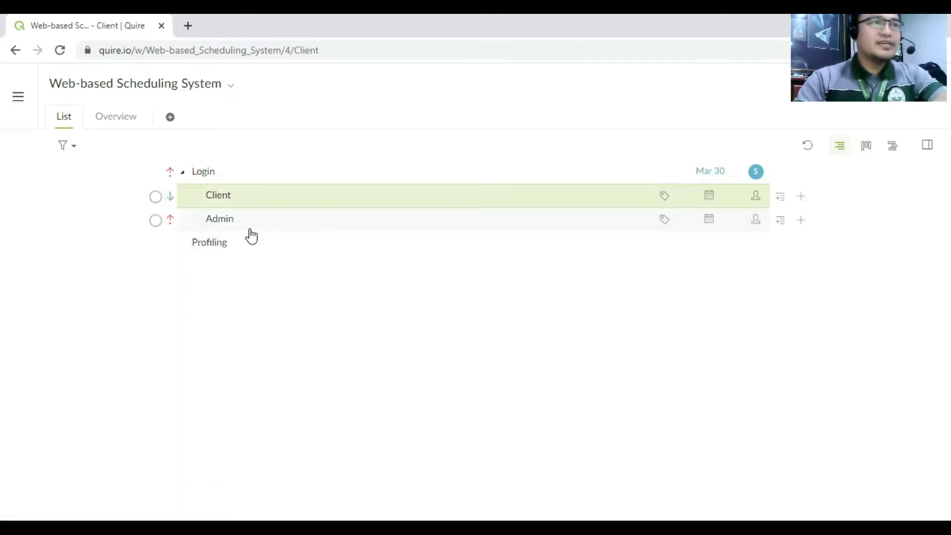
# - Collapse the subtasks under Login and set Profiling to Urgent priority
pyautogui.click(183, 174)
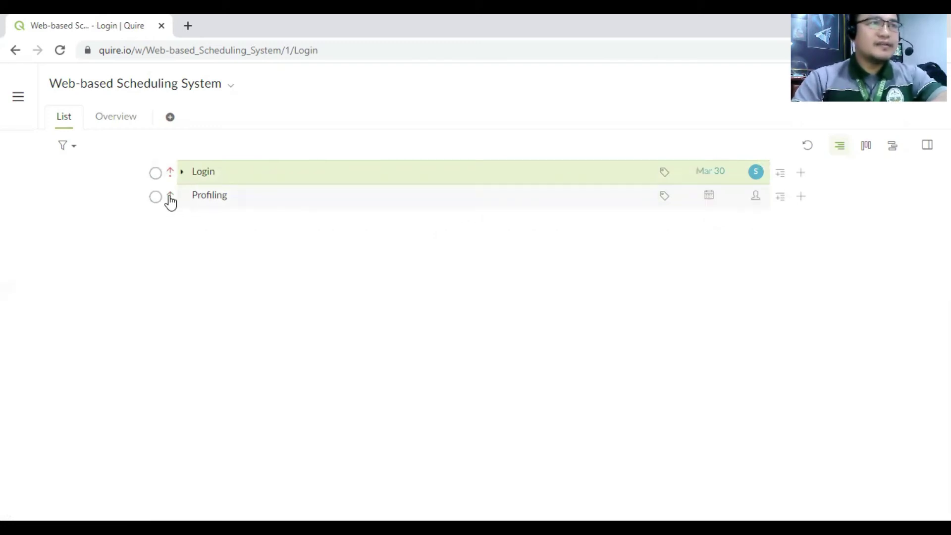
pyautogui.click(174, 196)
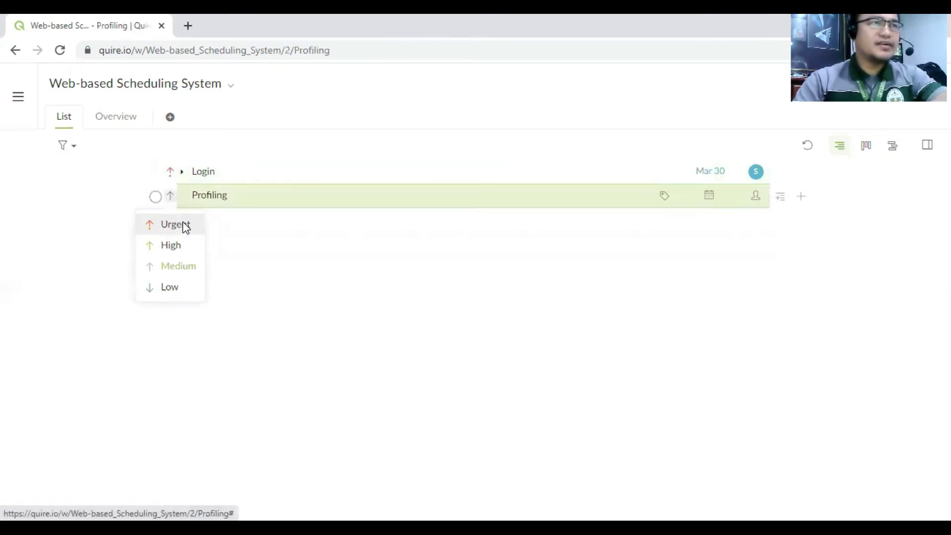
pyautogui.click(185, 225)
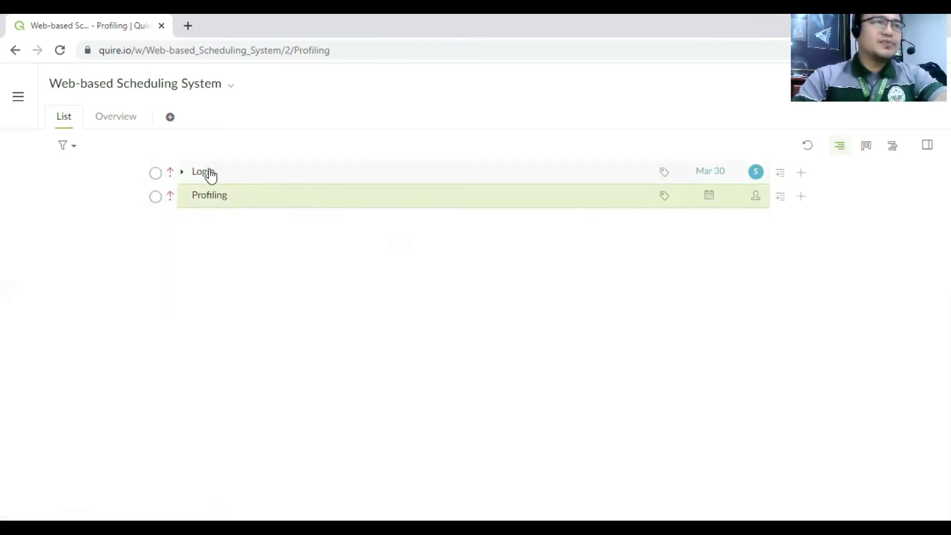
# - Expand Login, check off its Admin subtask, and view the project's progress overview
pyautogui.click(182, 172)
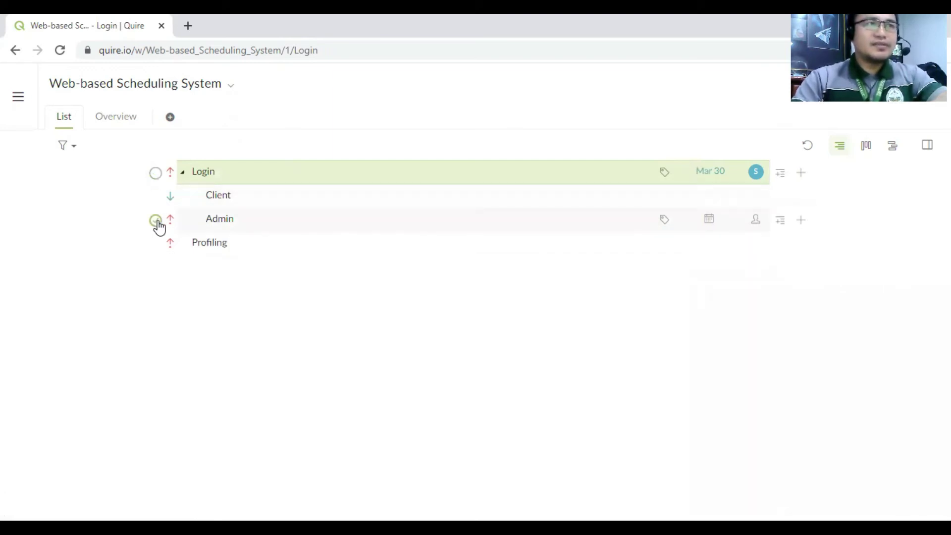
pyautogui.click(156, 221)
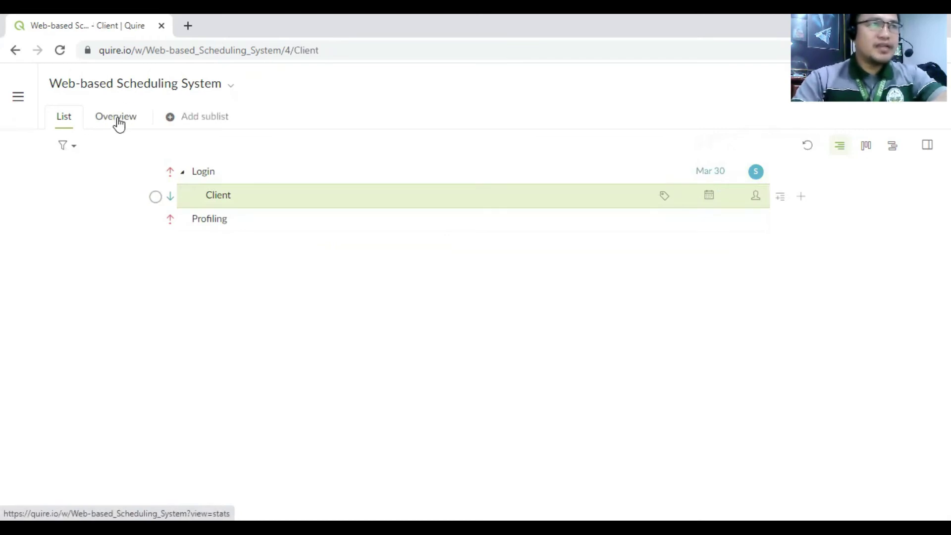
pyautogui.click(119, 123)
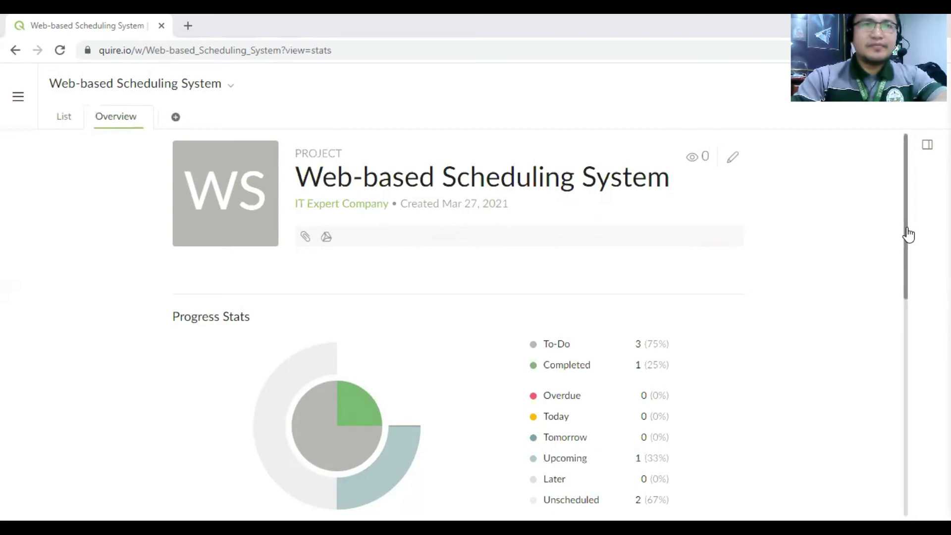
# - Scroll through the overview's progress stats (3 to-do, 1 completed) and back to the top
pyautogui.moveTo(905, 233); pyautogui.dragTo(902, 297)
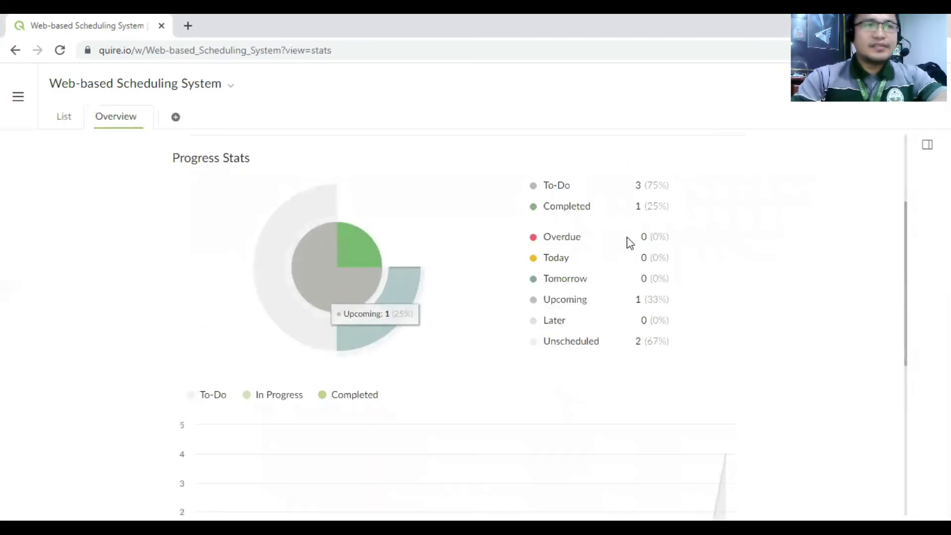
pyautogui.moveTo(906, 254); pyautogui.dragTo(905, 333)
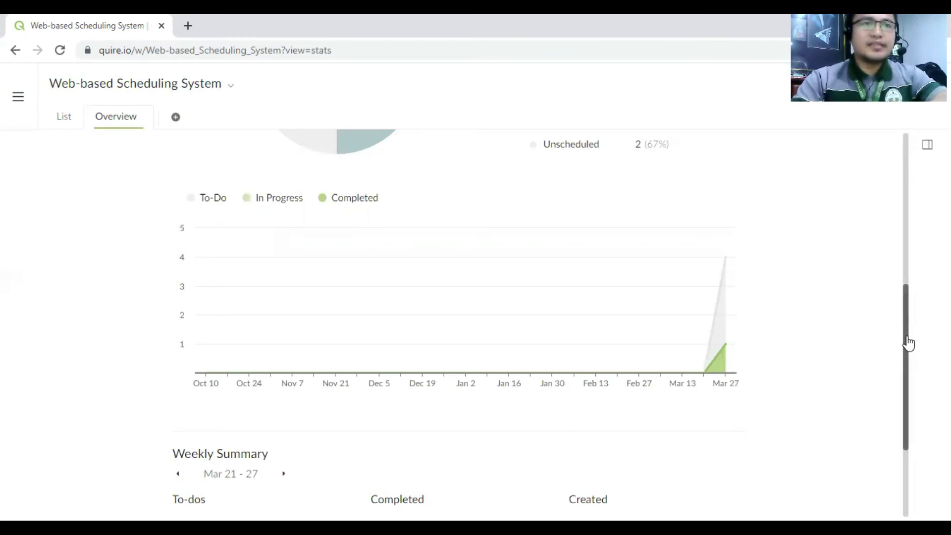
pyautogui.moveTo(908, 343); pyautogui.dragTo(914, 206)
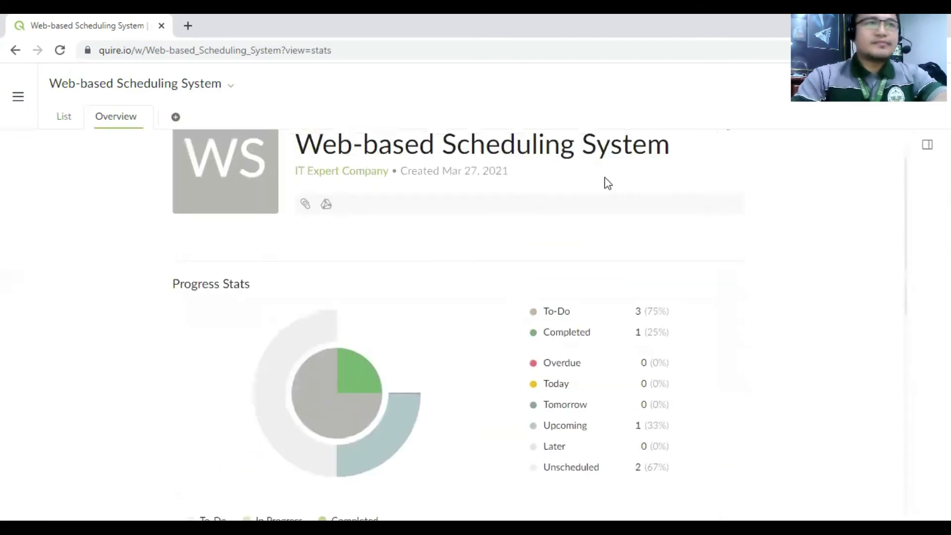
pyautogui.scroll(1, 903, 233)
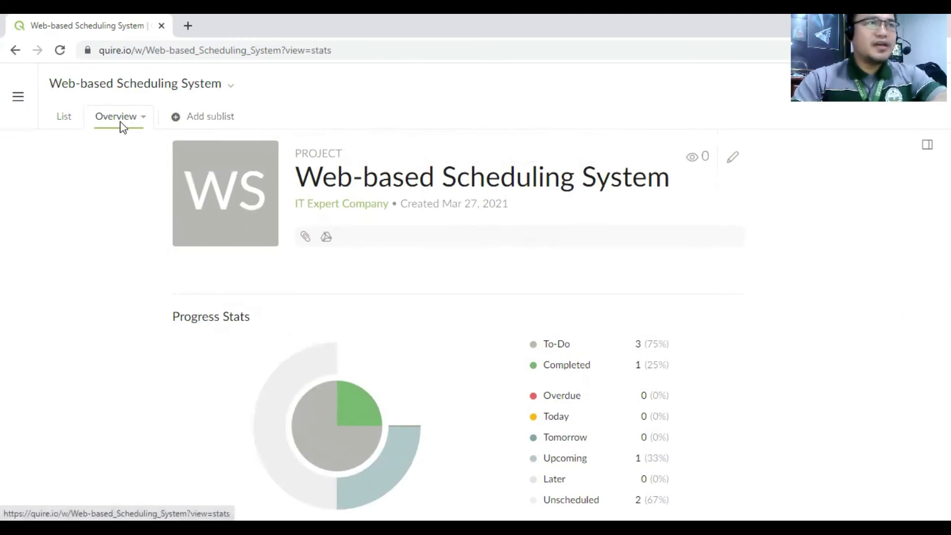
# - Return to the task list, fold Login, and expand WORKSPACE in the navigation sidebar
pyautogui.click(64, 118)
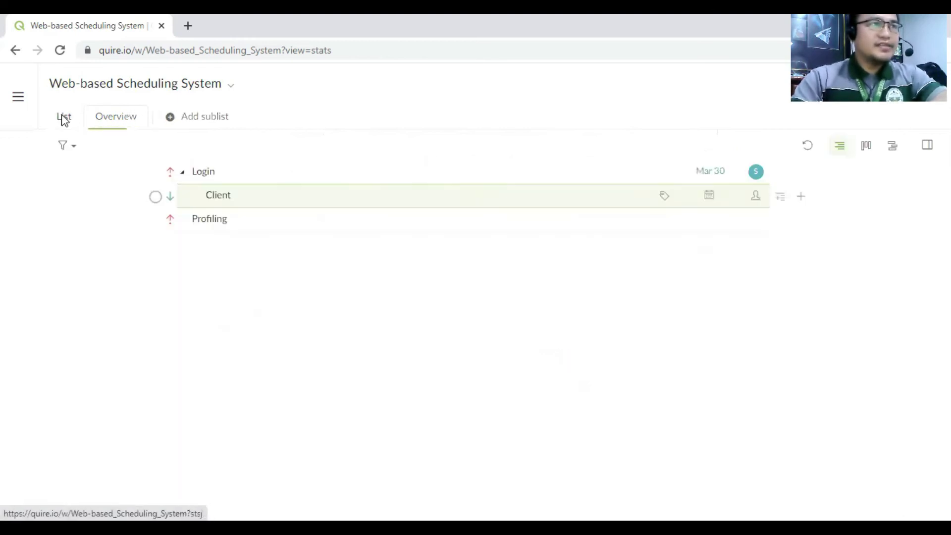
pyautogui.press('Left')
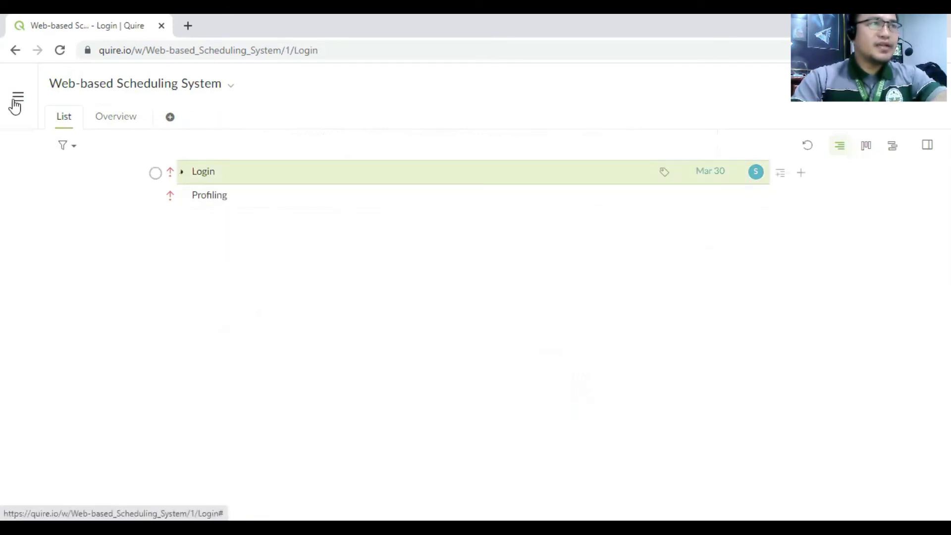
pyautogui.click(16, 101)
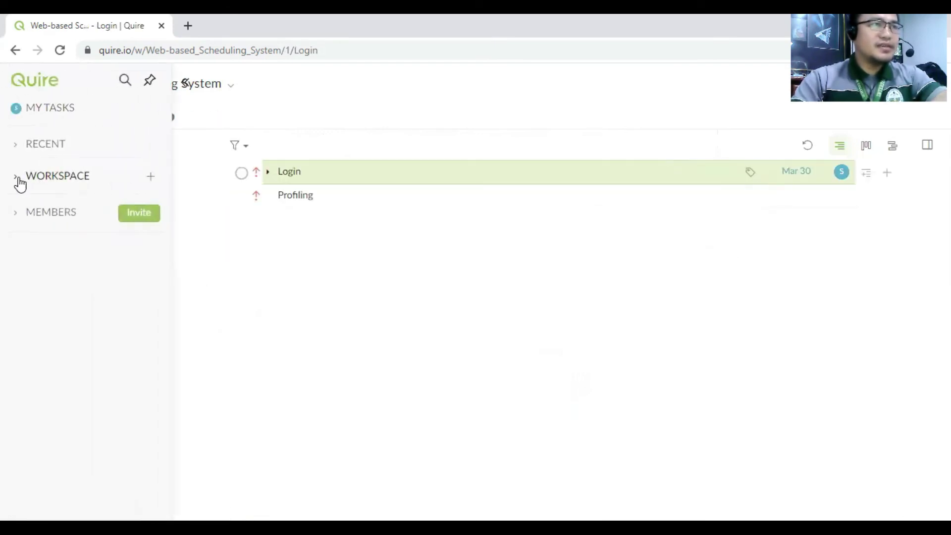
pyautogui.click(20, 179)
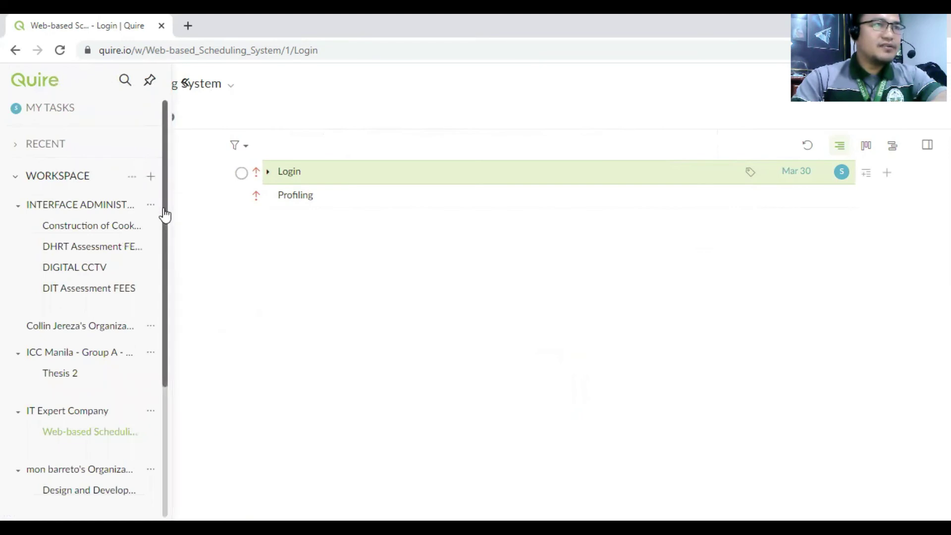
# - Collapse each organization group, including IT Expert Company and ICC Manila, to its name
pyautogui.moveTo(164, 214); pyautogui.dragTo(155, 356)
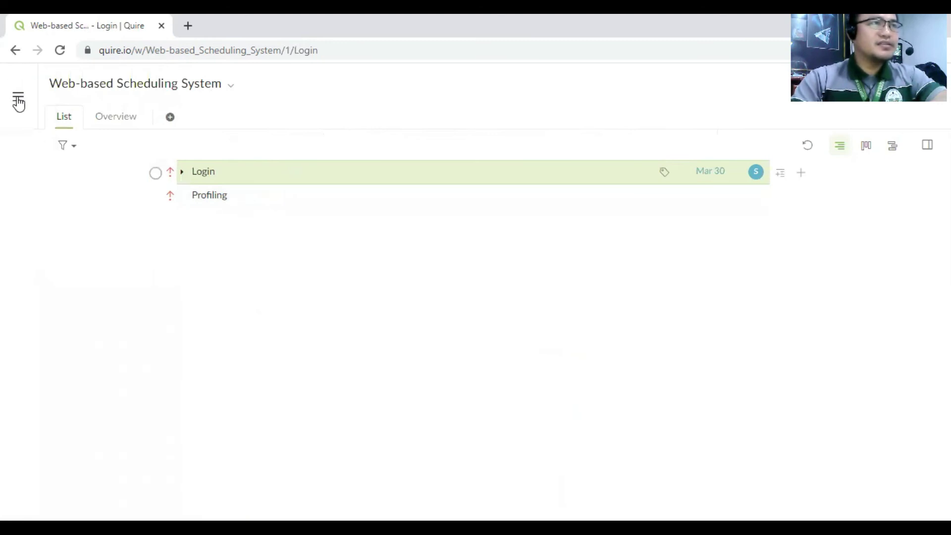
pyautogui.moveTo(18, 97)
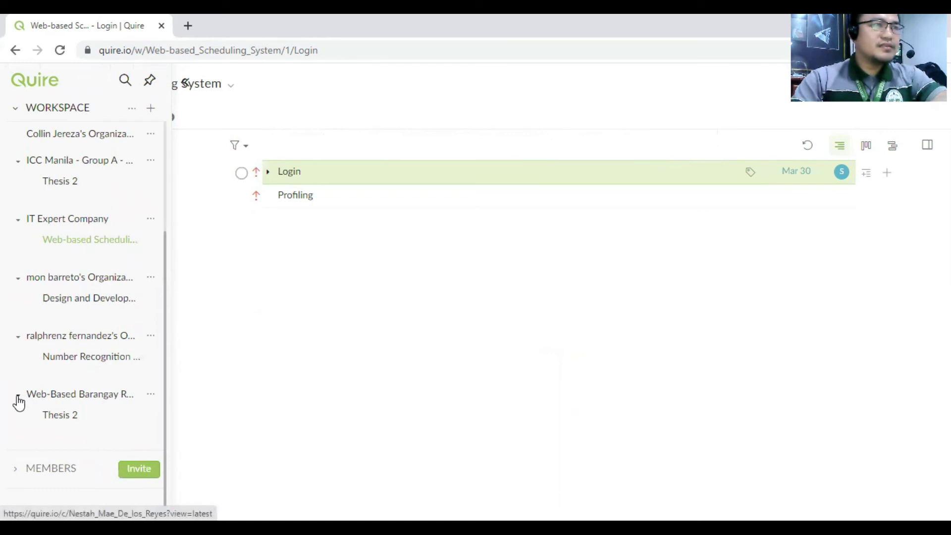
pyautogui.scroll(1, 17, 401)
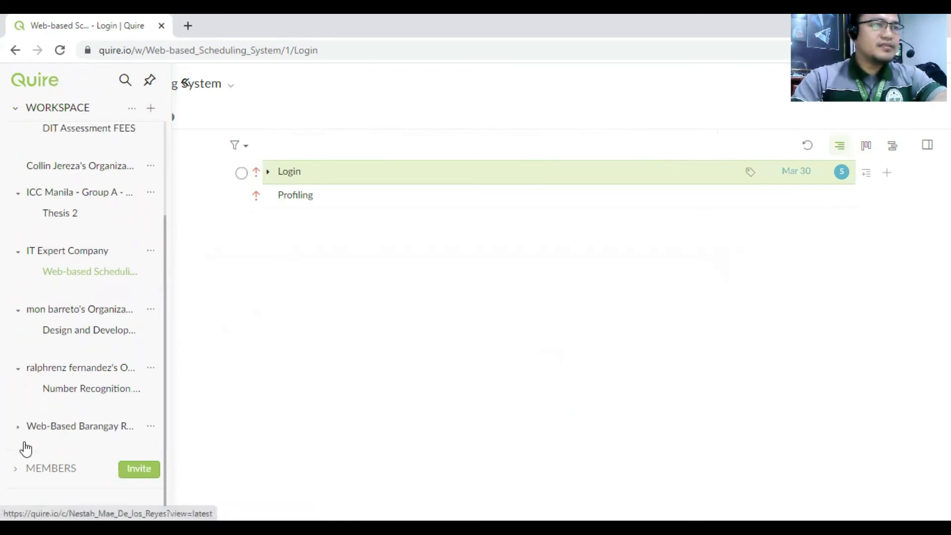
pyautogui.click(17, 370)
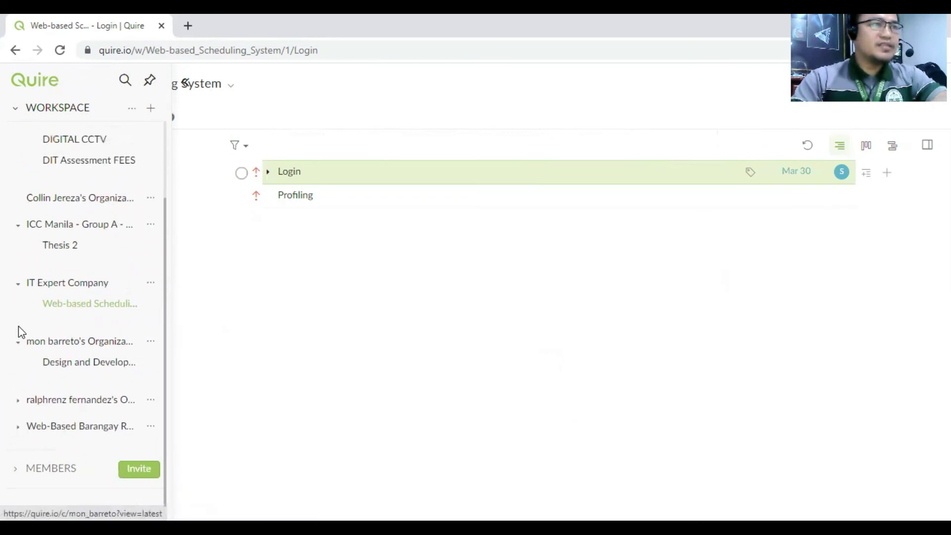
pyautogui.click(19, 344)
pyautogui.click(17, 317)
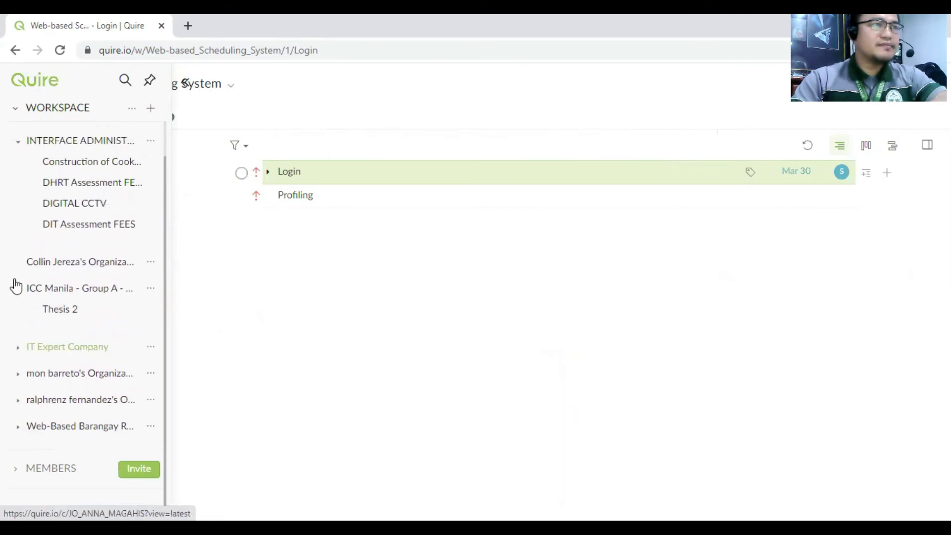
pyautogui.click(18, 288)
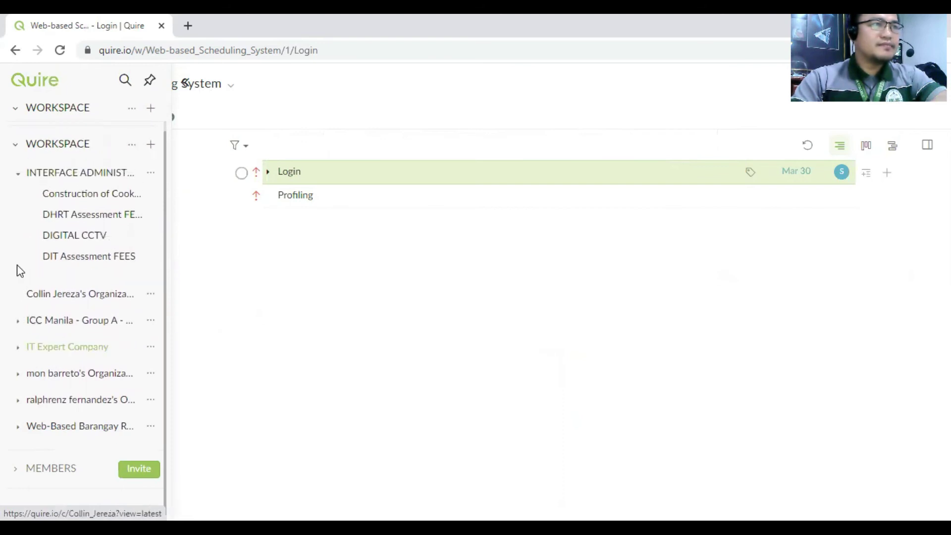
pyautogui.click(18, 174)
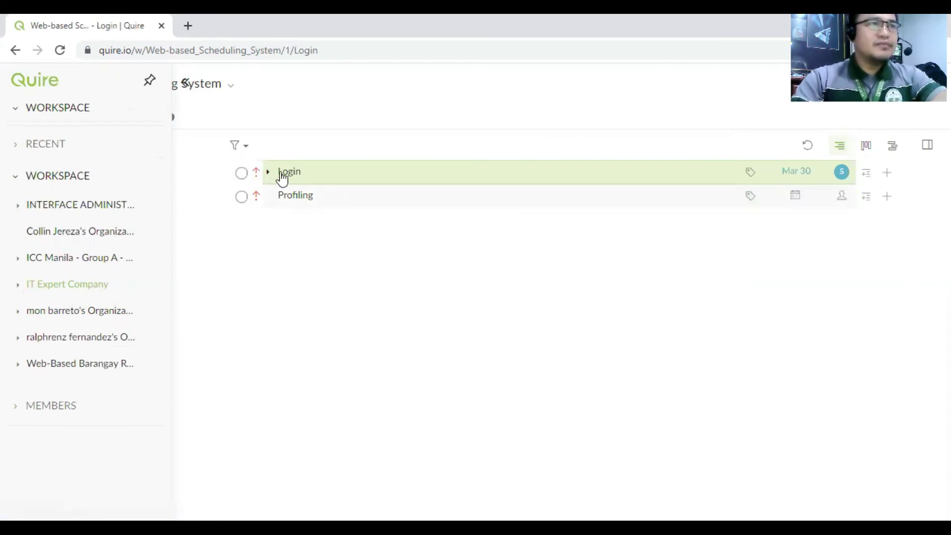
# - Open the IT Expert Company page listing Web-based Scheduling System at 25%
pyautogui.click(96, 288)
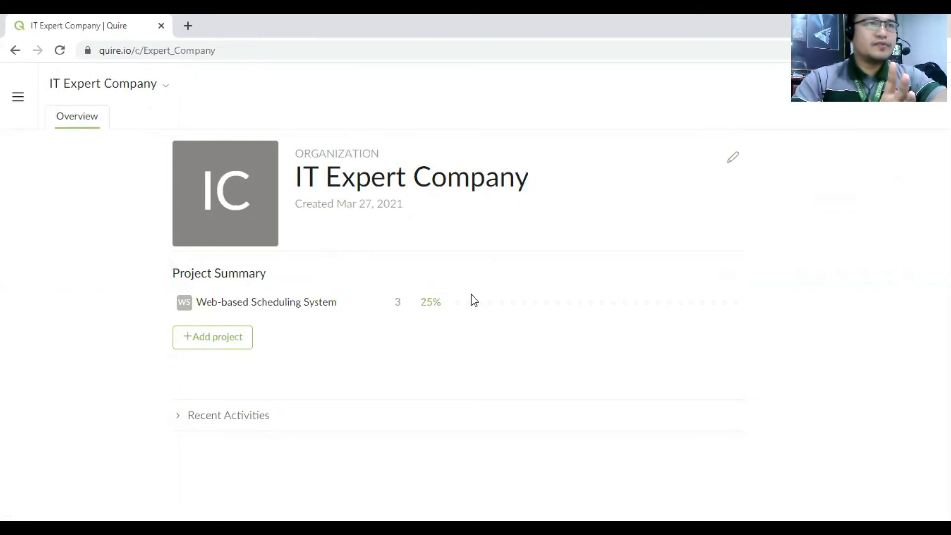
pyautogui.moveTo(471, 295)
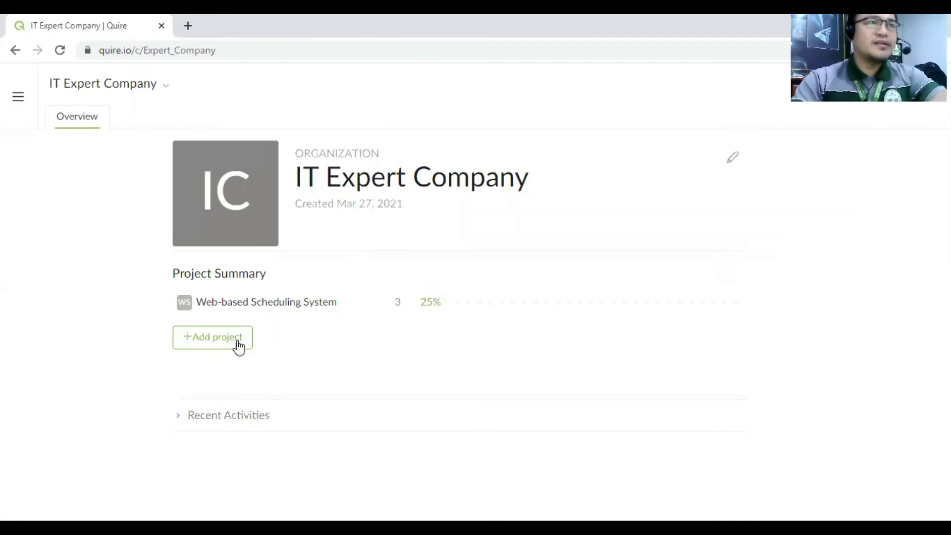
# - Open IT Expert Company's settings and view its Members section with the single Admin
pyautogui.click(734, 162)
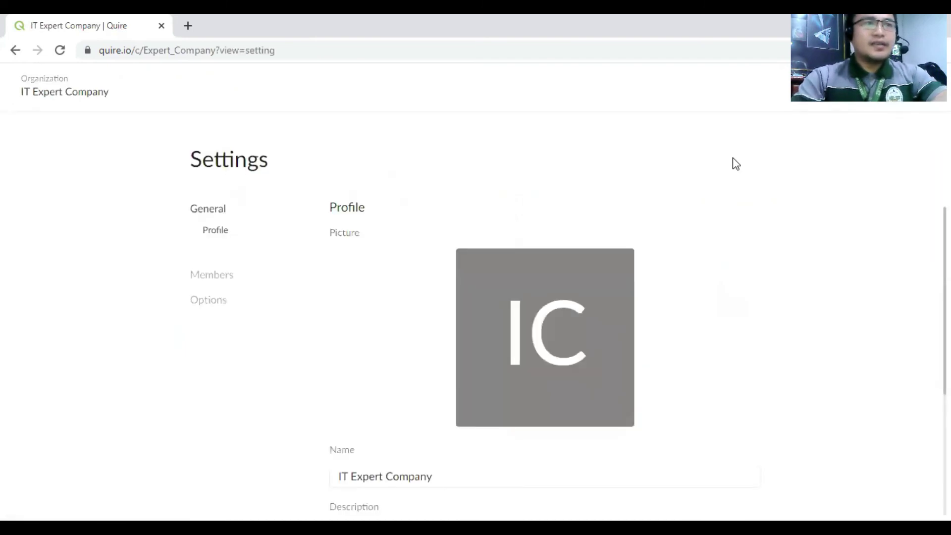
pyautogui.scroll(-5, 545, 346)
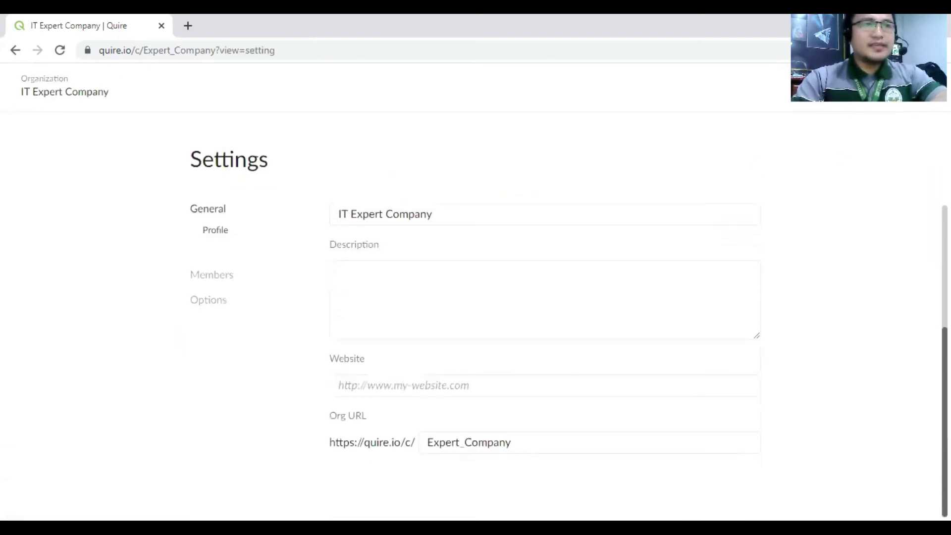
pyautogui.scroll(5, 544, 346)
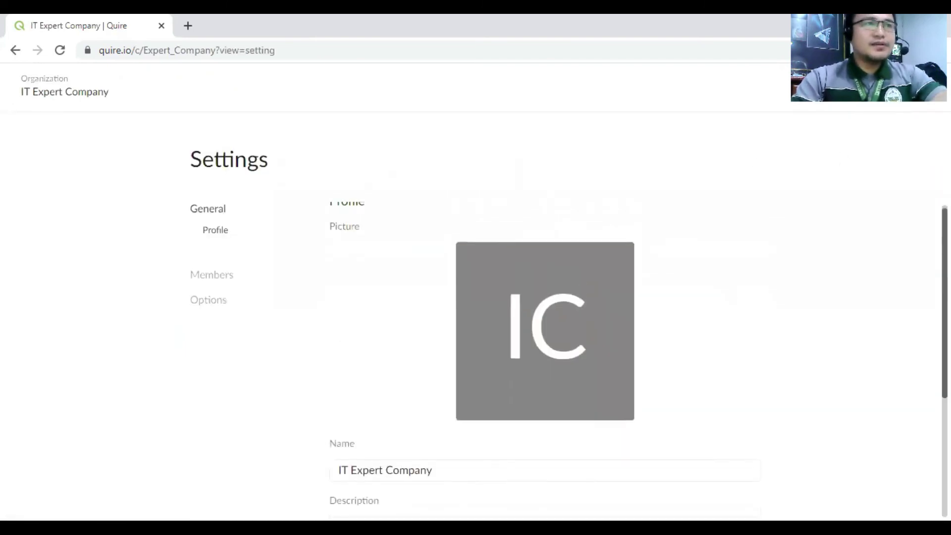
pyautogui.click(221, 279)
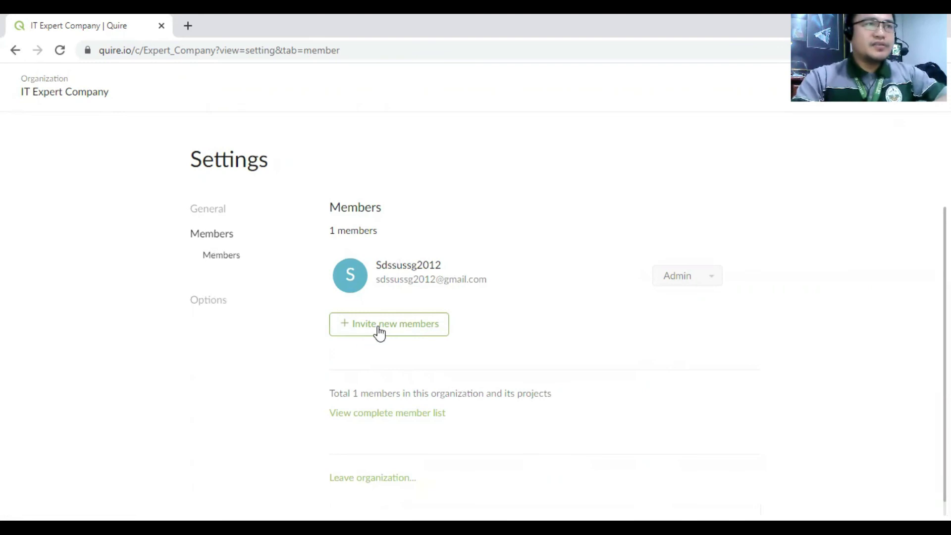
pyautogui.click(379, 333)
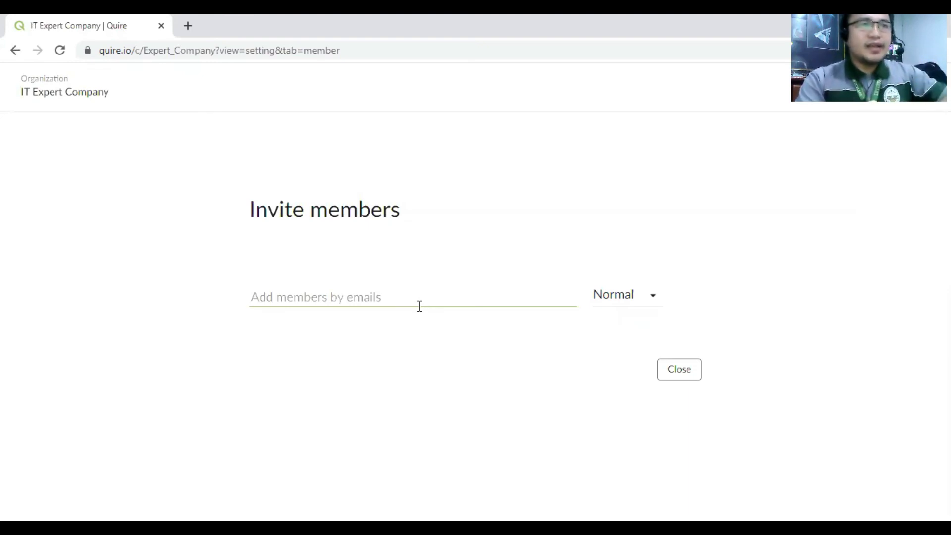
pyautogui.click(653, 300)
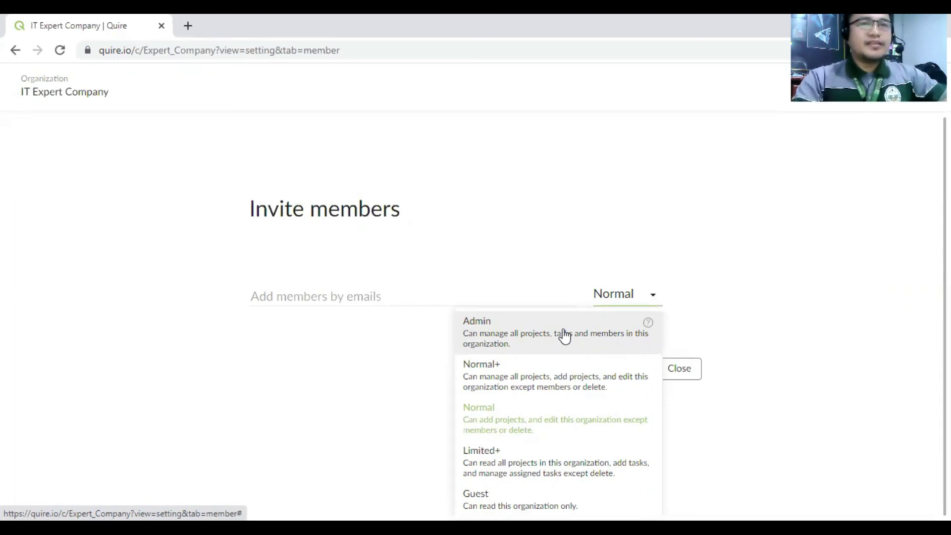
pyautogui.click(441, 193)
pyautogui.click(653, 297)
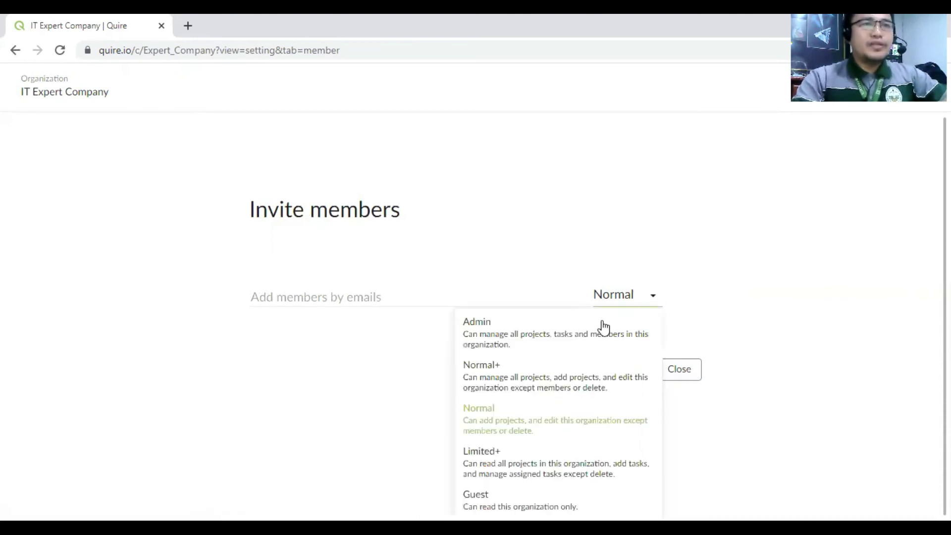
pyautogui.click(579, 338)
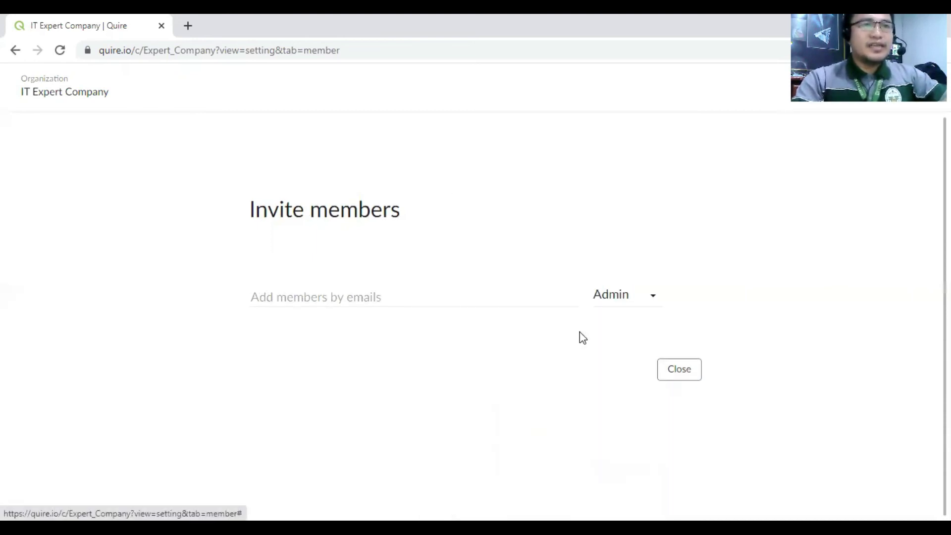
pyautogui.click(682, 372)
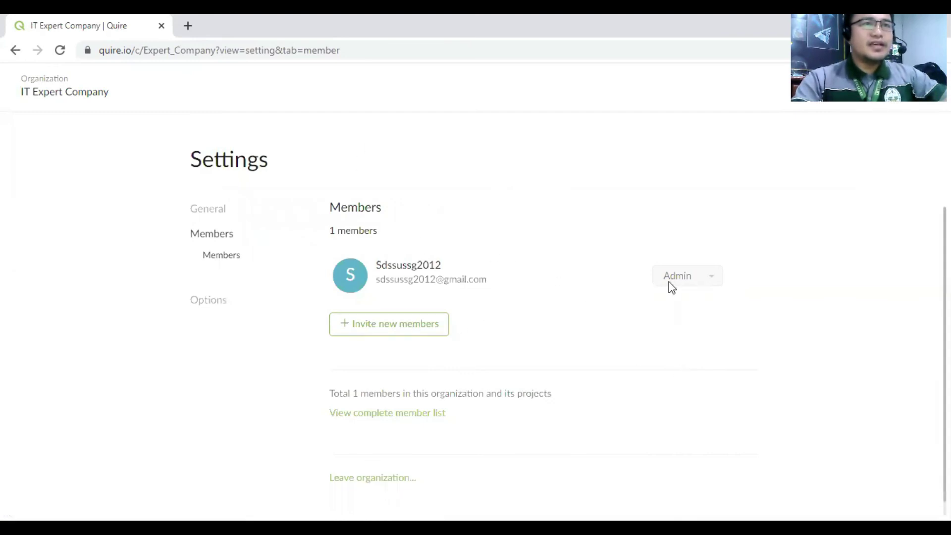